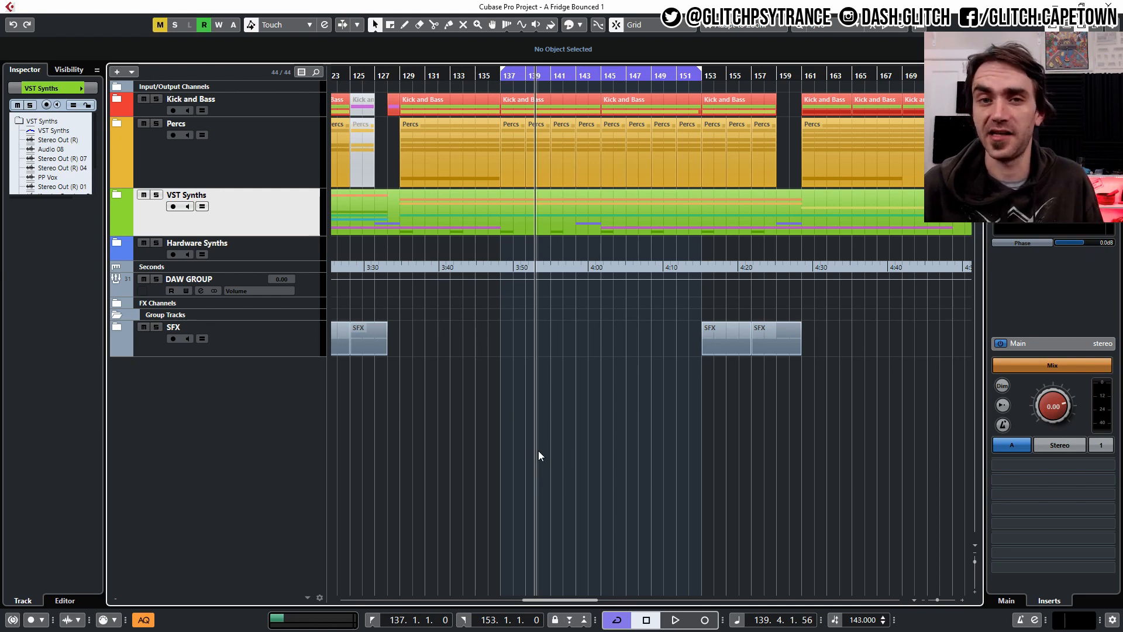
# Step: Add an instrument track hosting Phase Plant to the project
pyautogui.rightClick(231, 403)
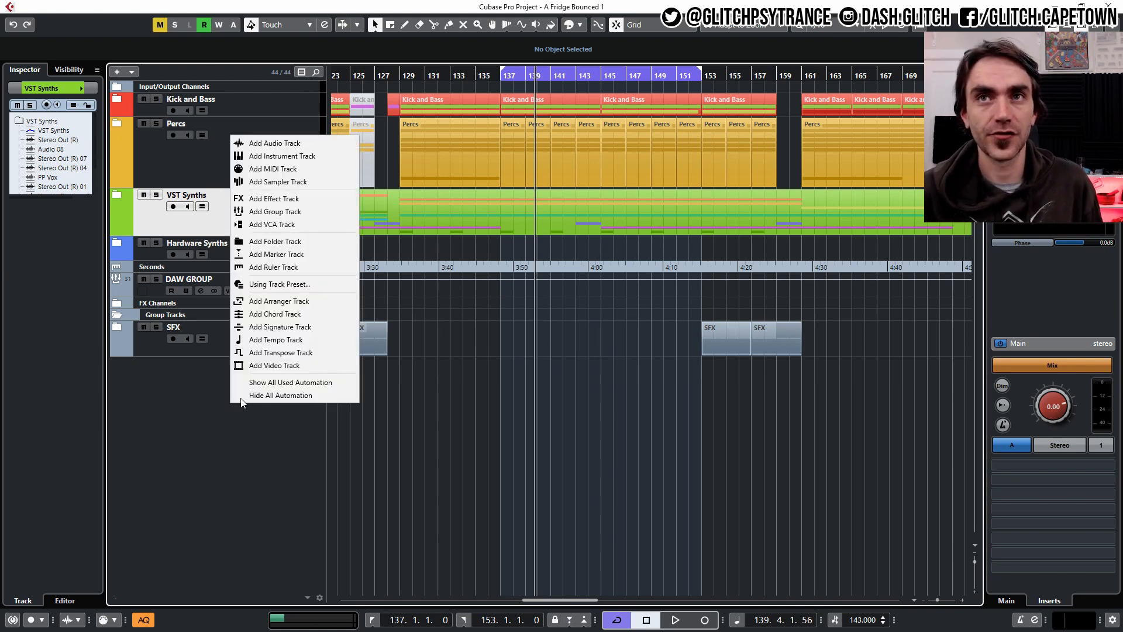
pyautogui.click(271, 155)
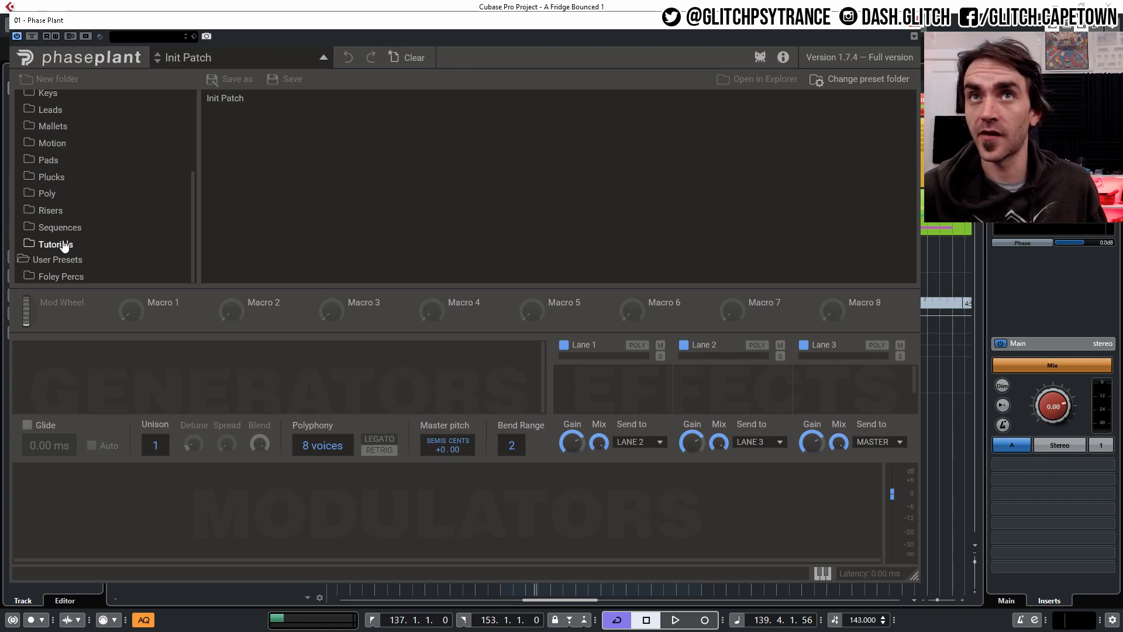
# Step: Examine the Tutorials presets and their descriptions, briefly loading Arpeggios before clearing the patch
pyautogui.click(64, 246)
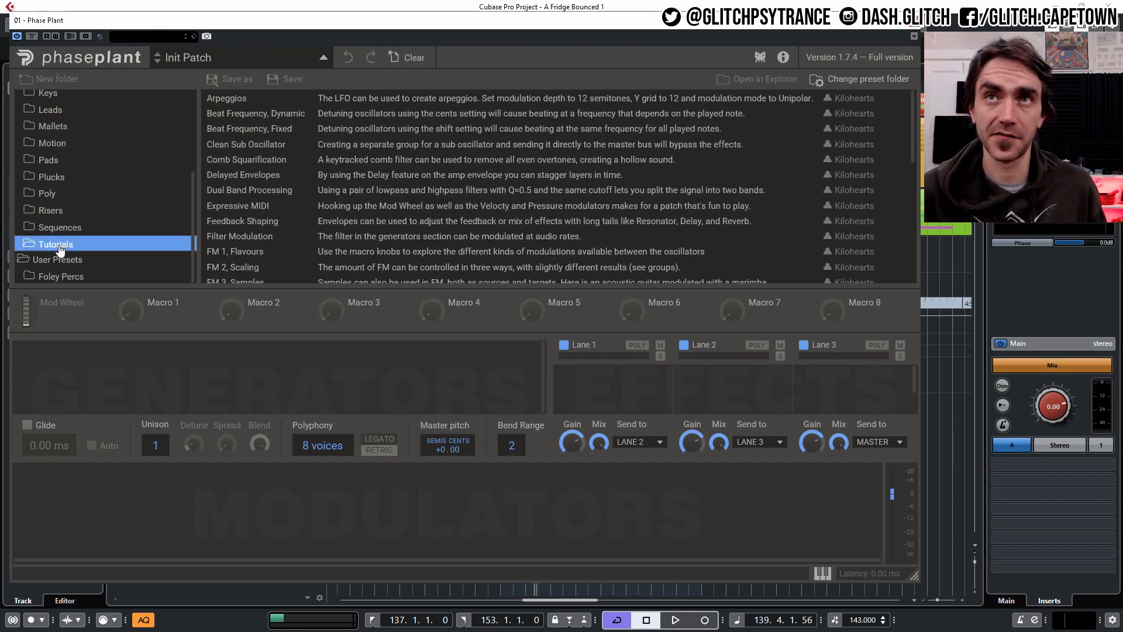
pyautogui.scroll(-1, 313, 140)
pyautogui.scroll(1, 281, 274)
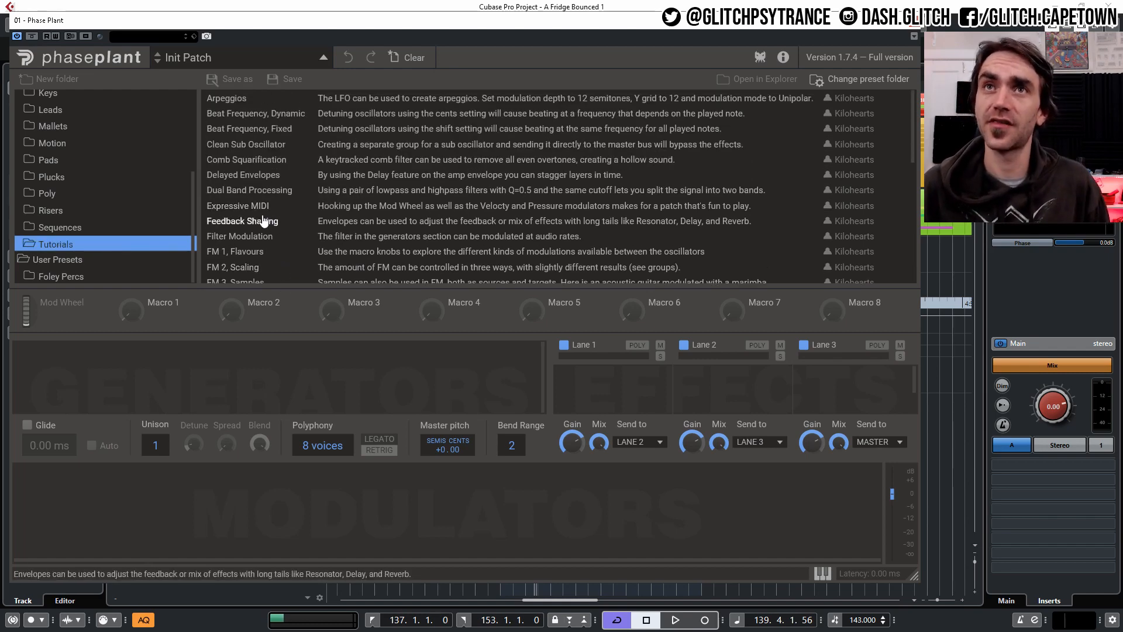
pyautogui.scroll(-4, 289, 175)
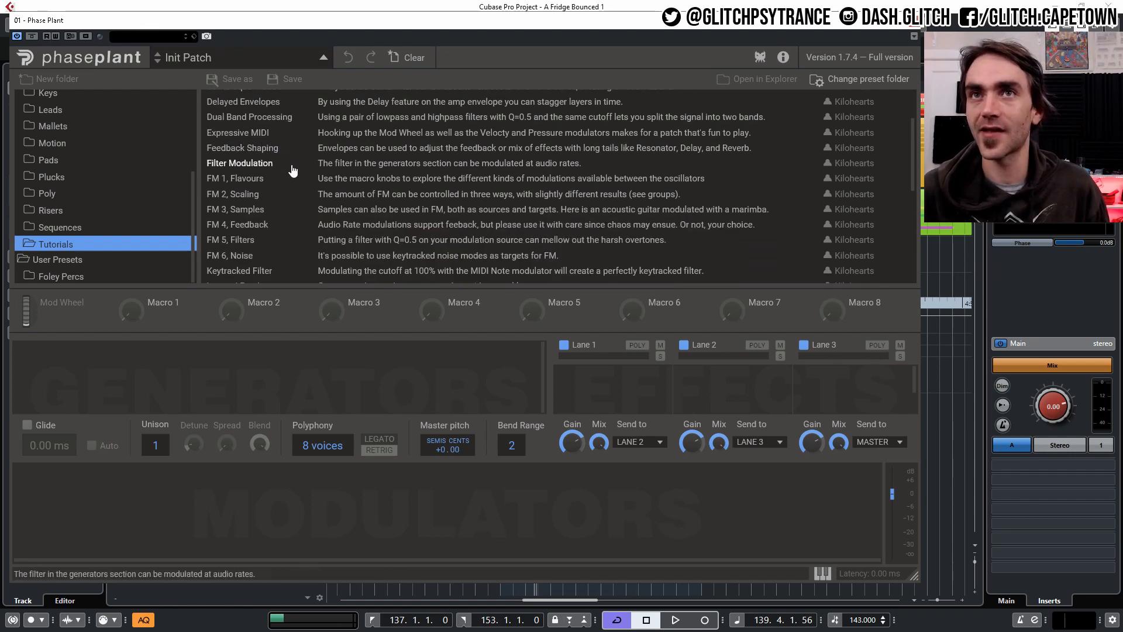
pyautogui.scroll(-4, 293, 170)
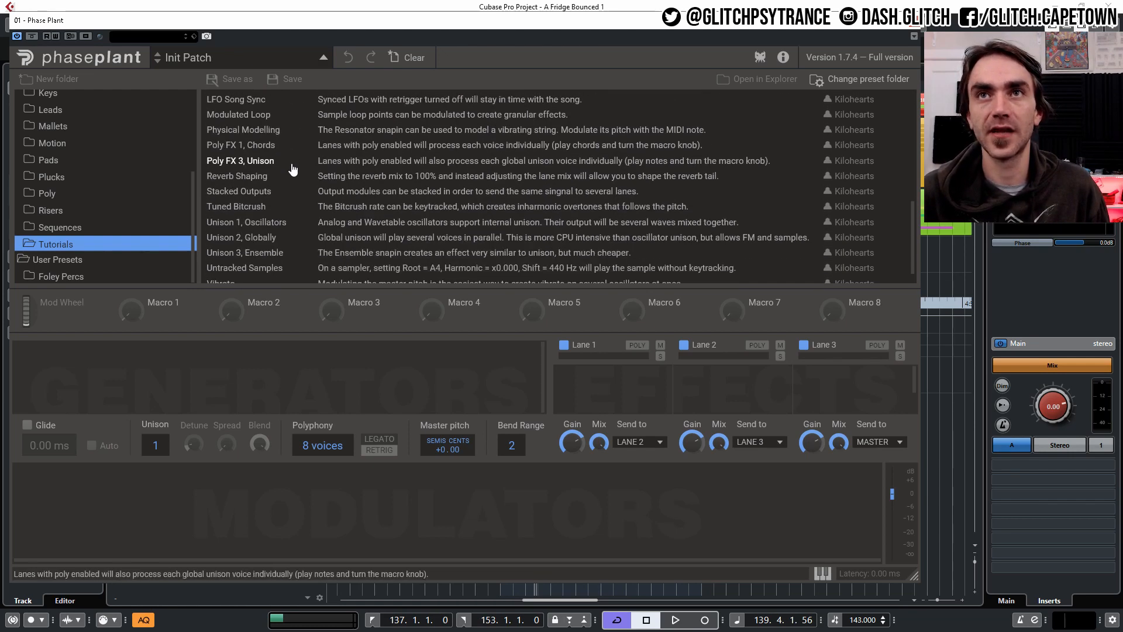
pyautogui.scroll(5, 281, 174)
pyautogui.scroll(3, 281, 173)
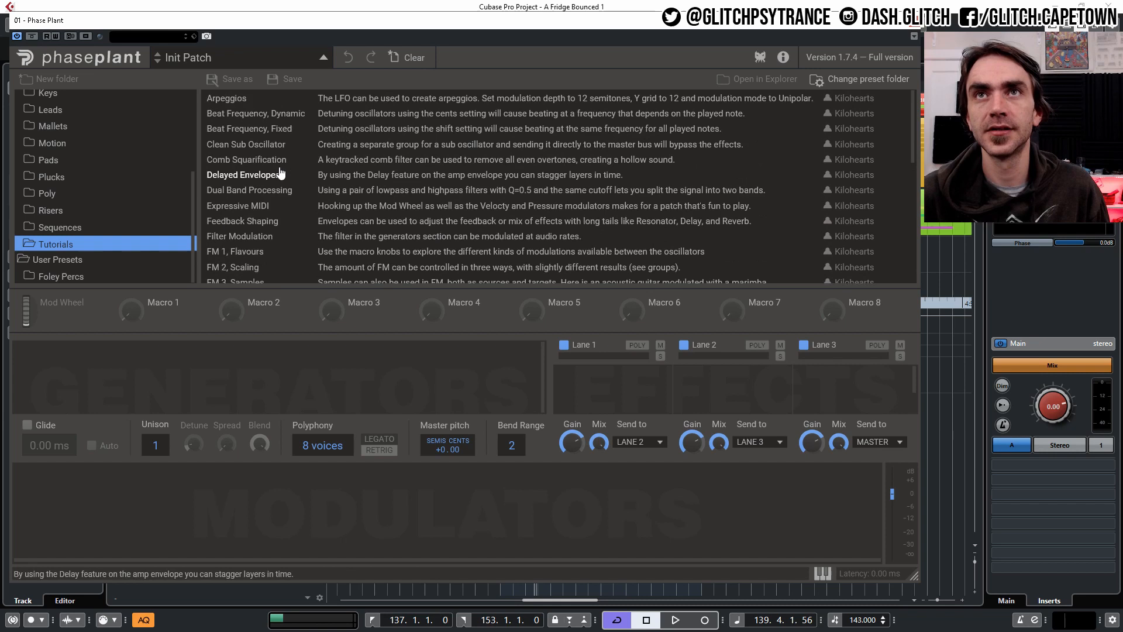
pyautogui.click(228, 101)
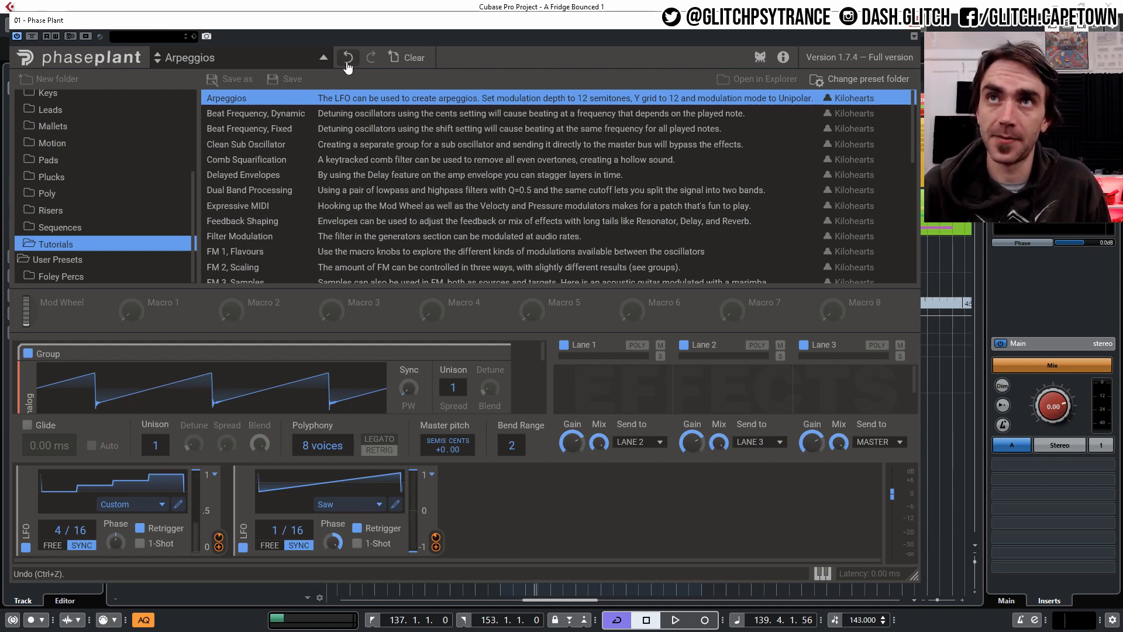
pyautogui.click(409, 57)
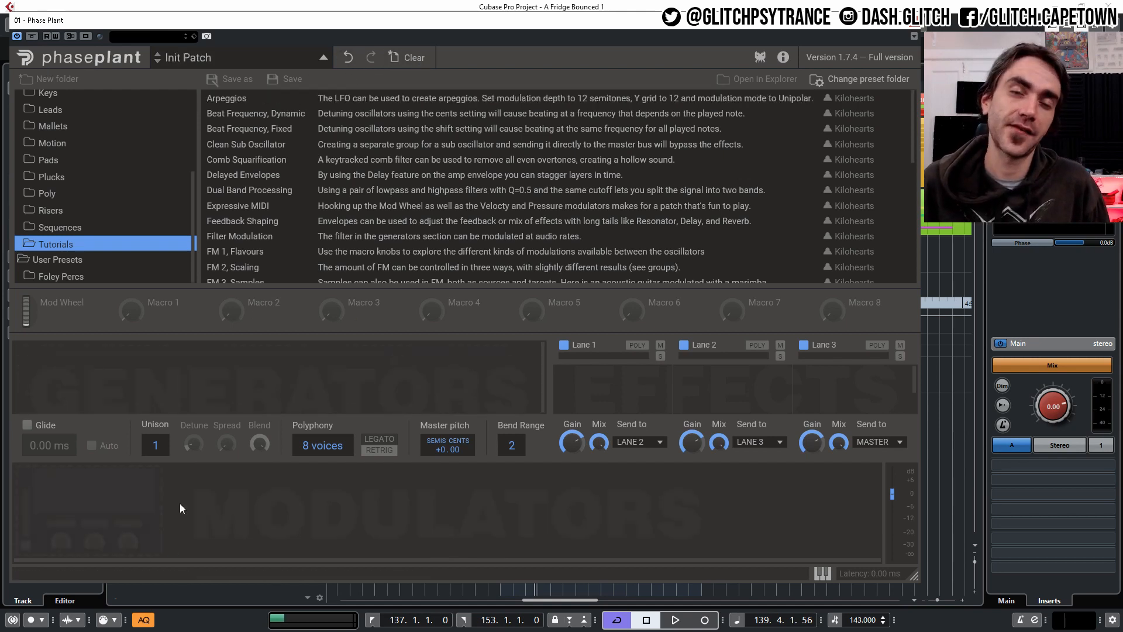
# Step: Close the preset browser and add an Analog oscillator to the empty generators section
pyautogui.click(211, 58)
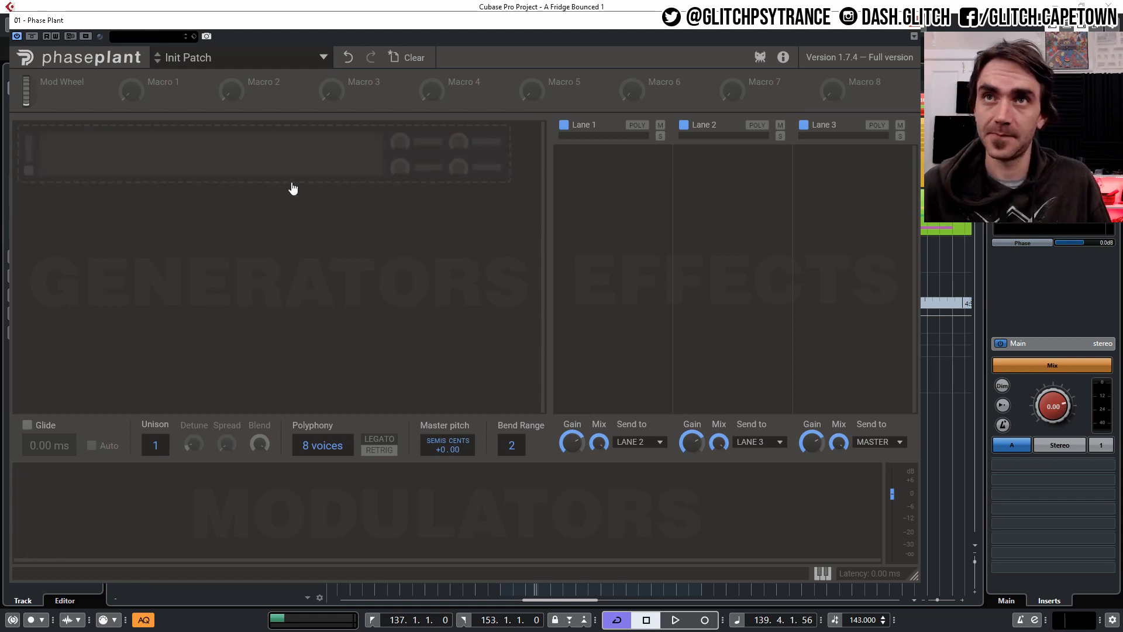
pyautogui.click(382, 143)
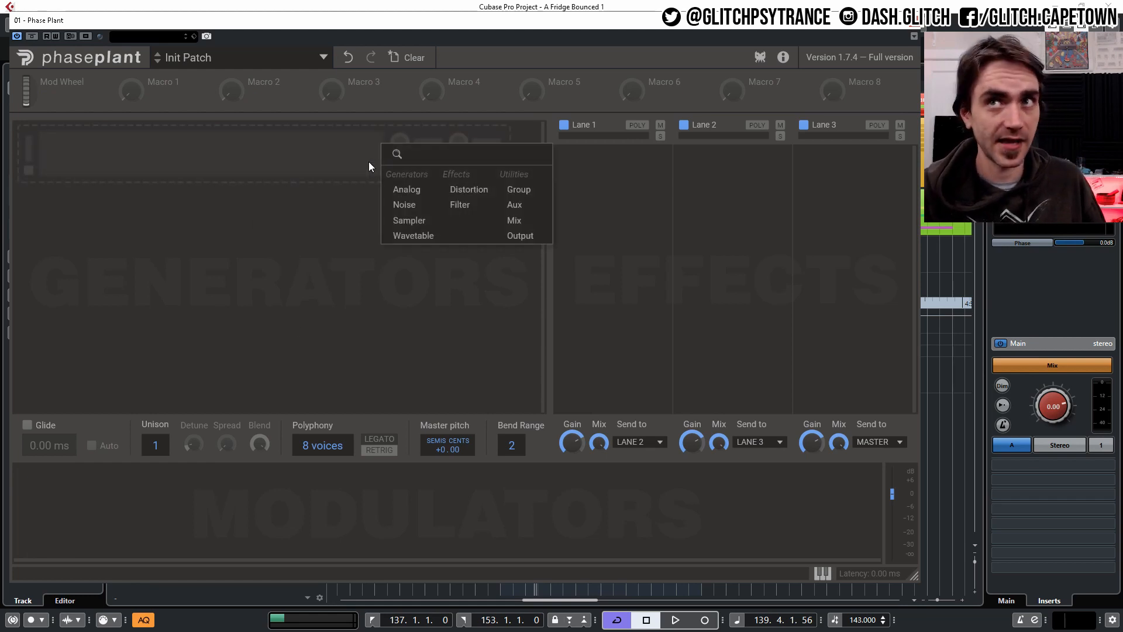
pyautogui.click(407, 189)
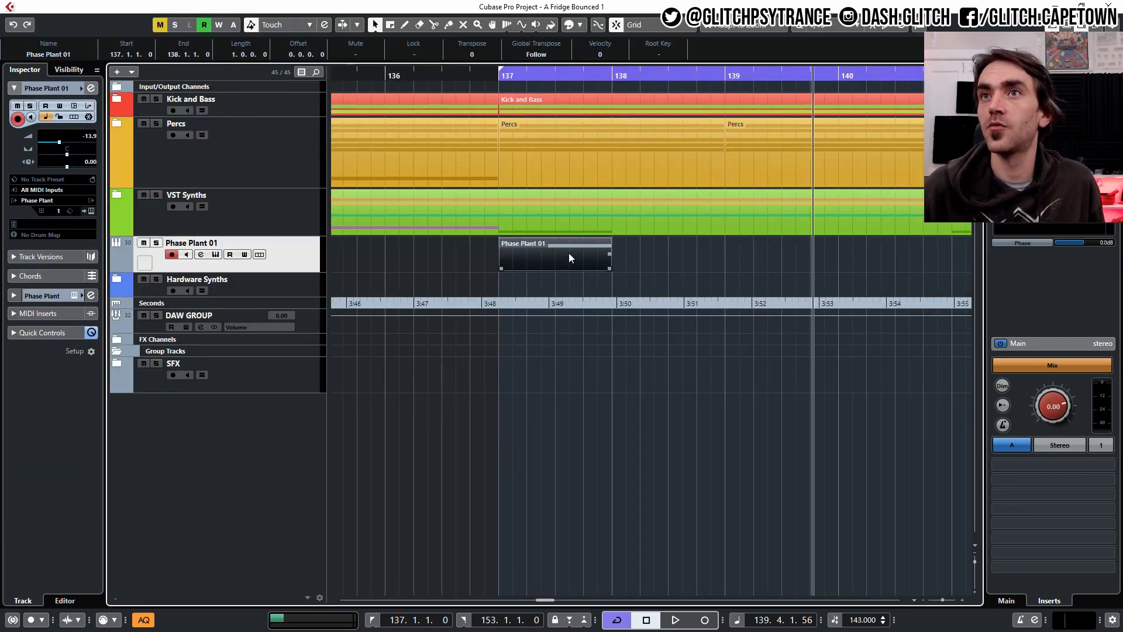
# Step: Check the note inside the one-bar Phase Plant 01 part at bar 137 and repeat the part up to bar 153
pyautogui.doubleClick(570, 243)
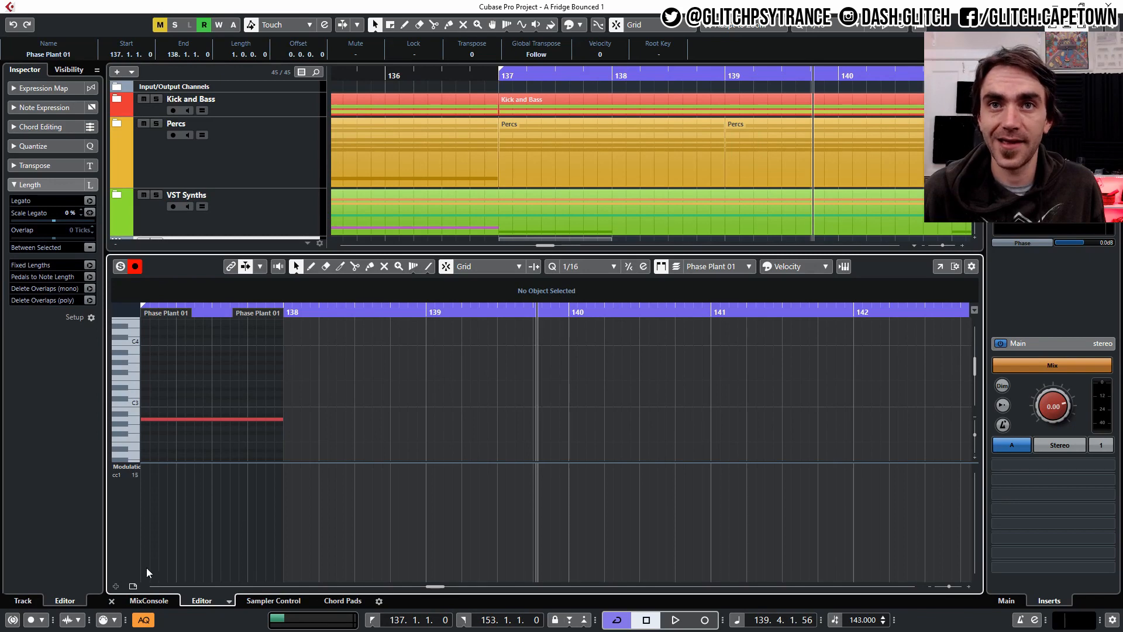
pyautogui.click(111, 601)
pyautogui.scroll(-3, 644, 284)
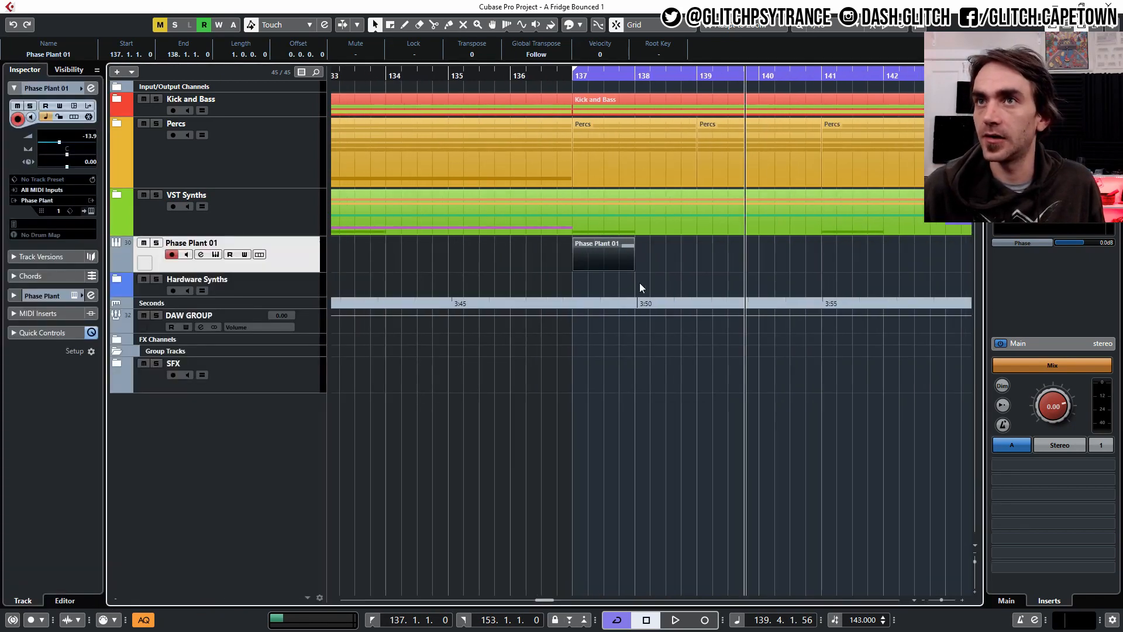
pyautogui.scroll(-2, 655, 290)
pyautogui.click(652, 273)
pyautogui.moveTo(640, 255); pyautogui.dragTo(729, 256)
pyautogui.scroll(-5, 696, 254)
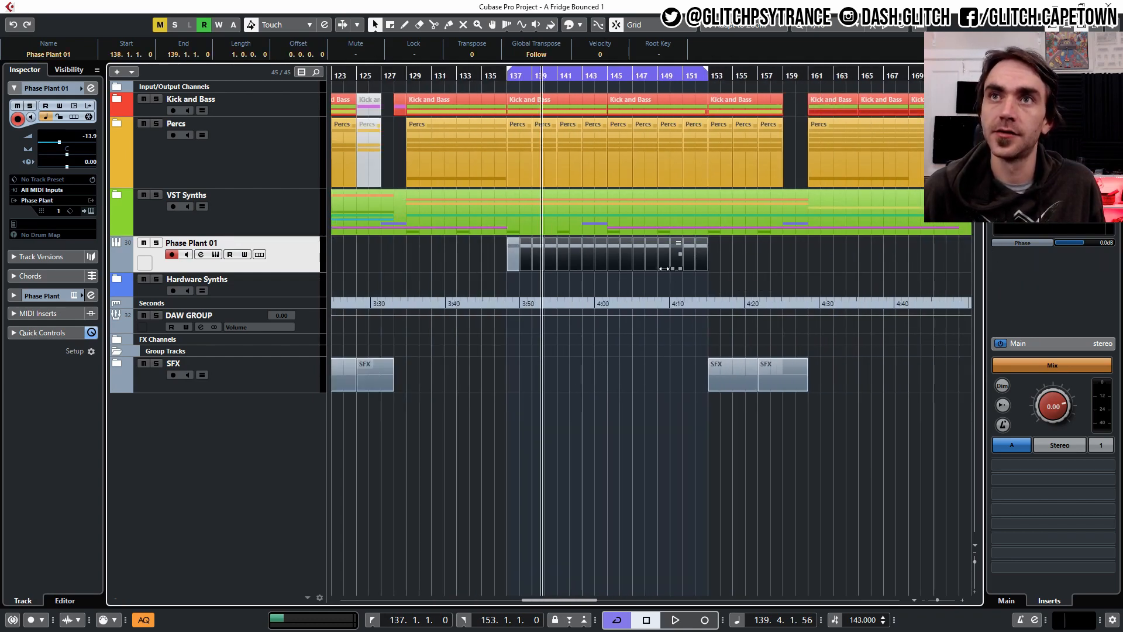
pyautogui.scroll(6, 497, 237)
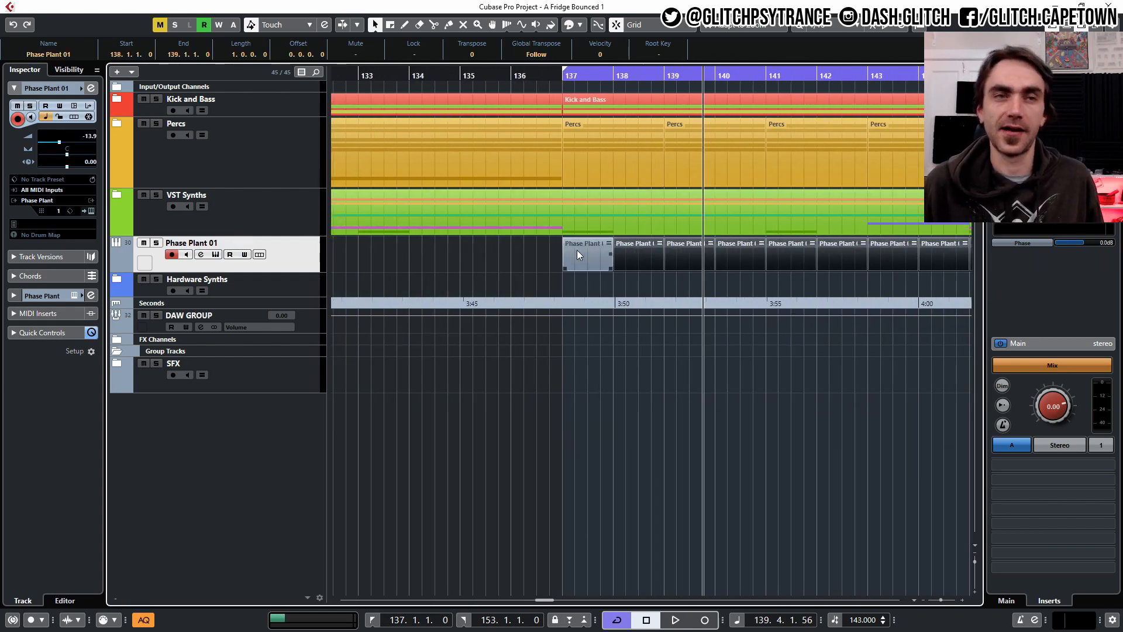
pyautogui.click(536, 249)
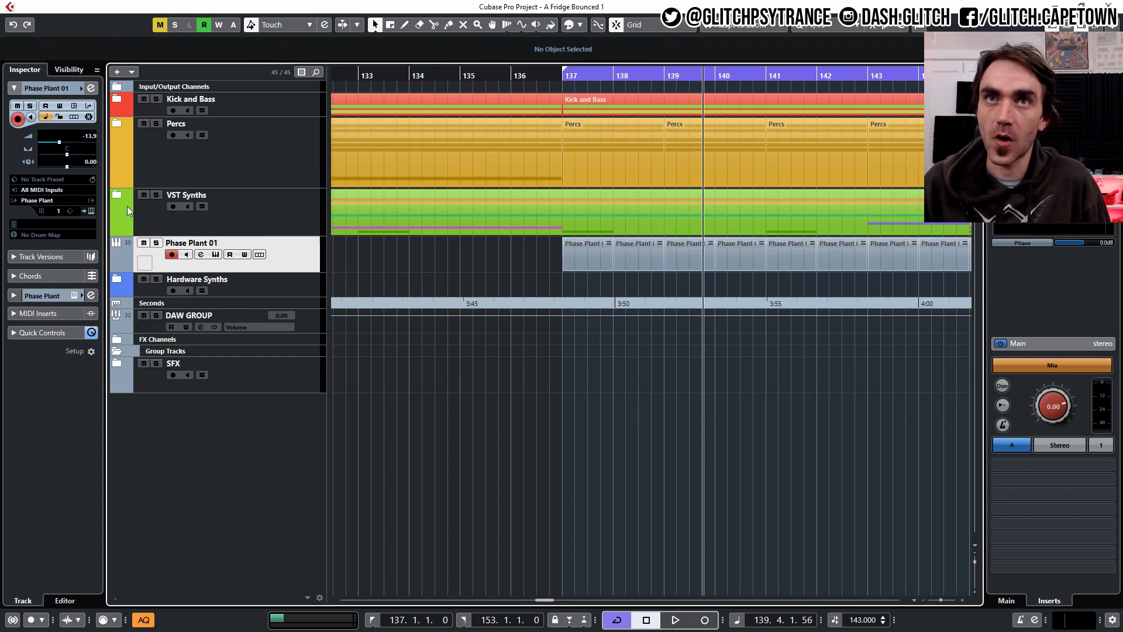
# Step: Add an LFO modulator to the Phase Plant patch and set it to a tempo-synced rate of 4/4
pyautogui.click(89, 211)
pyautogui.click(89, 499)
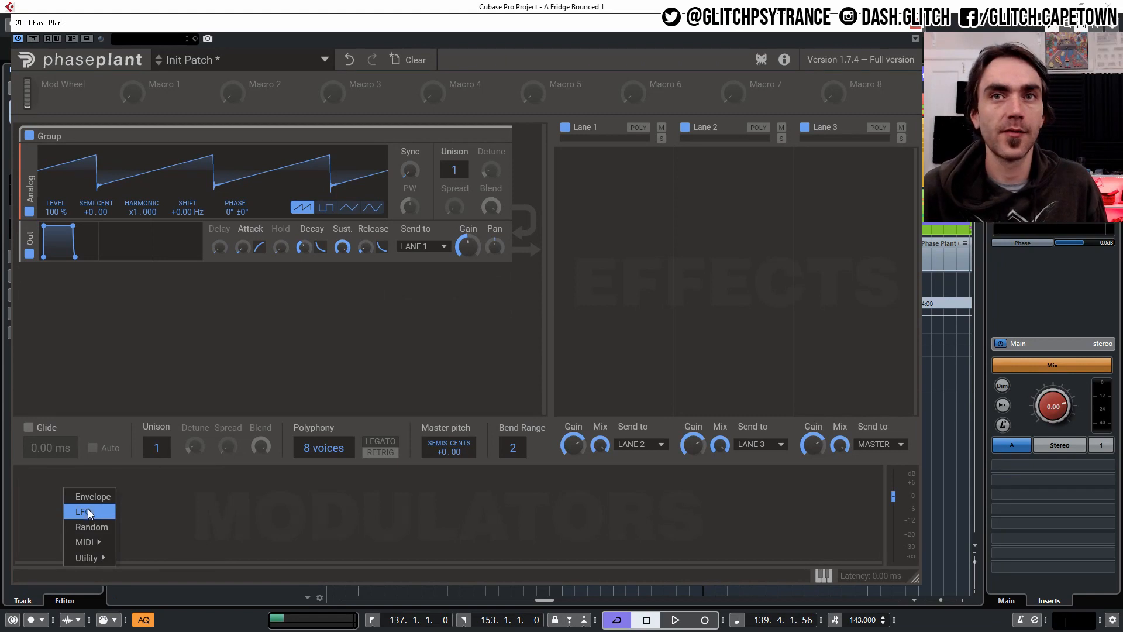
pyautogui.click(88, 510)
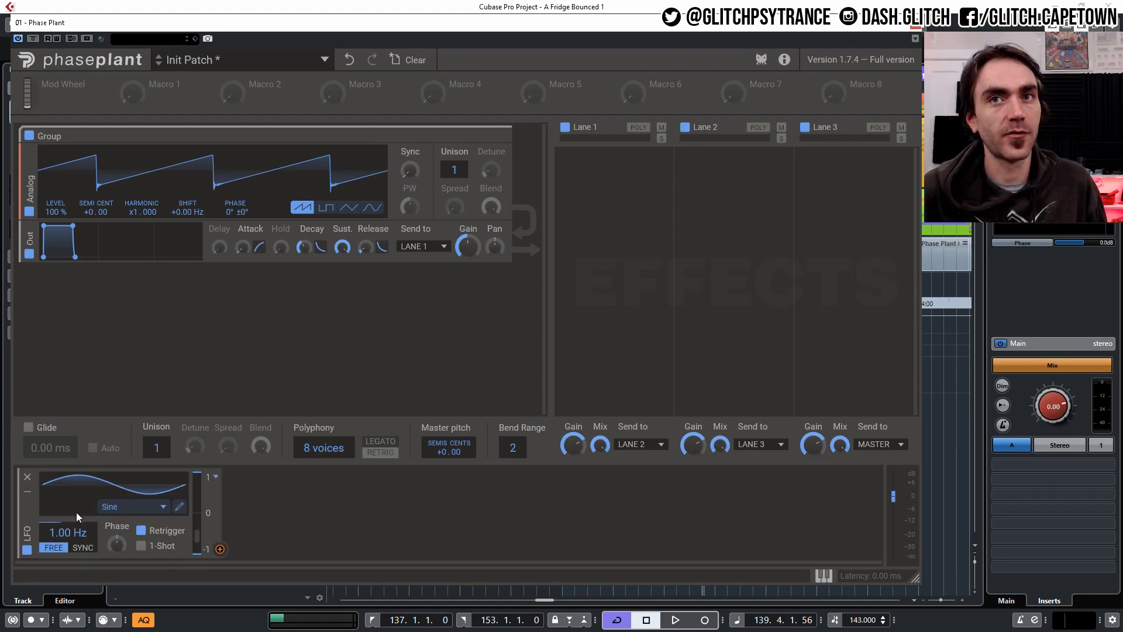
pyautogui.click(81, 548)
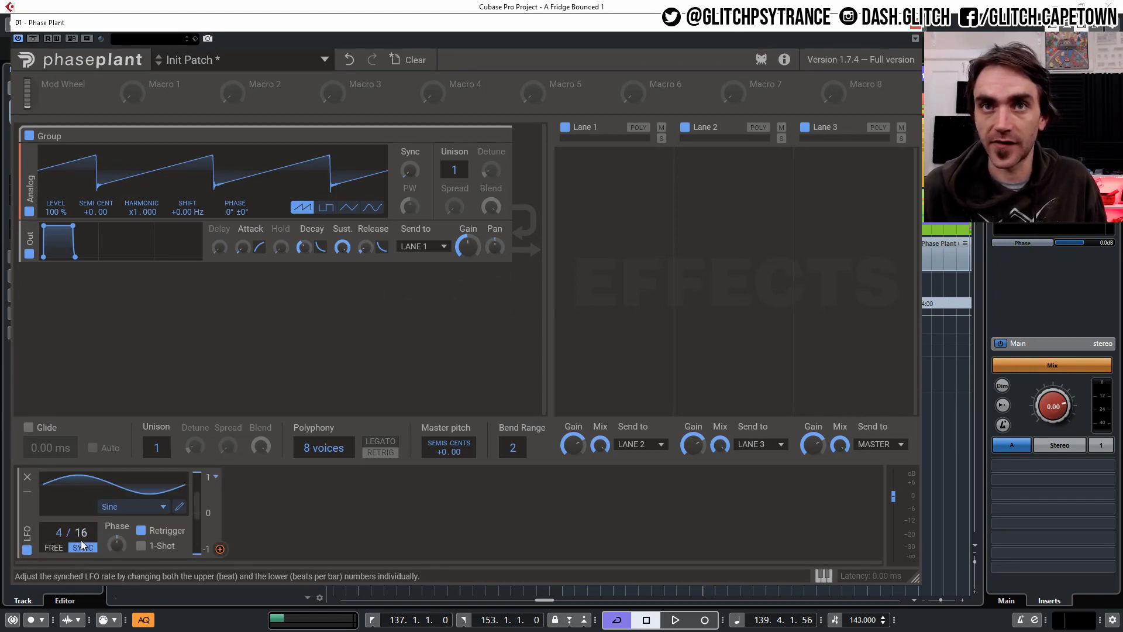
pyautogui.moveTo(81, 534); pyautogui.dragTo(82, 551)
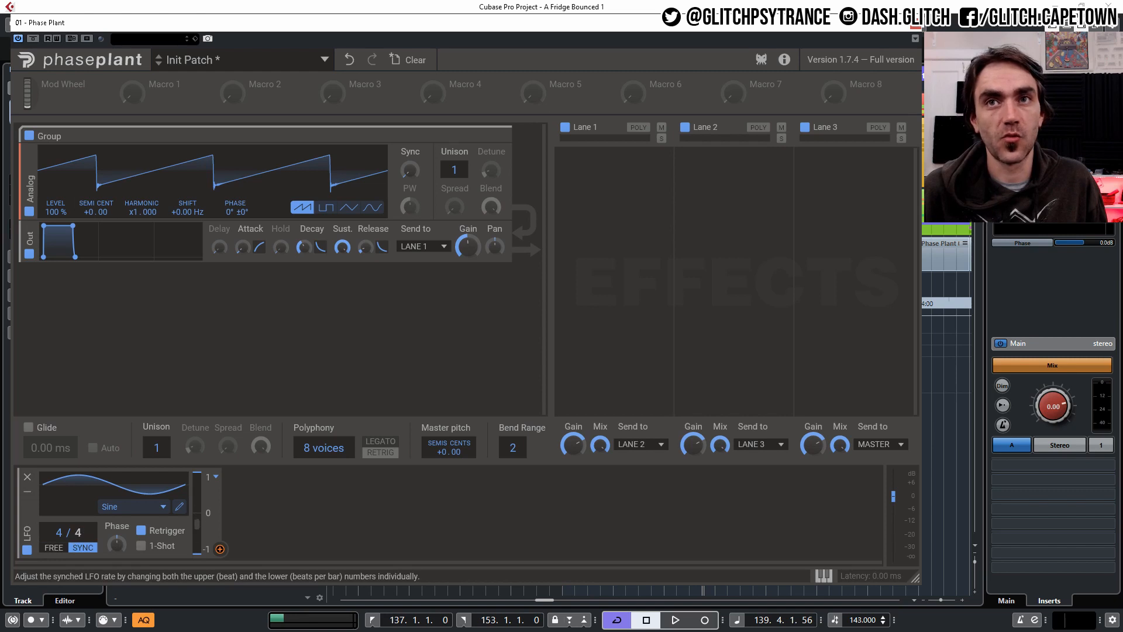
# Step: Open the LFO's curve editor in an enlarged window and make its vertical grid finer
pyautogui.click(179, 506)
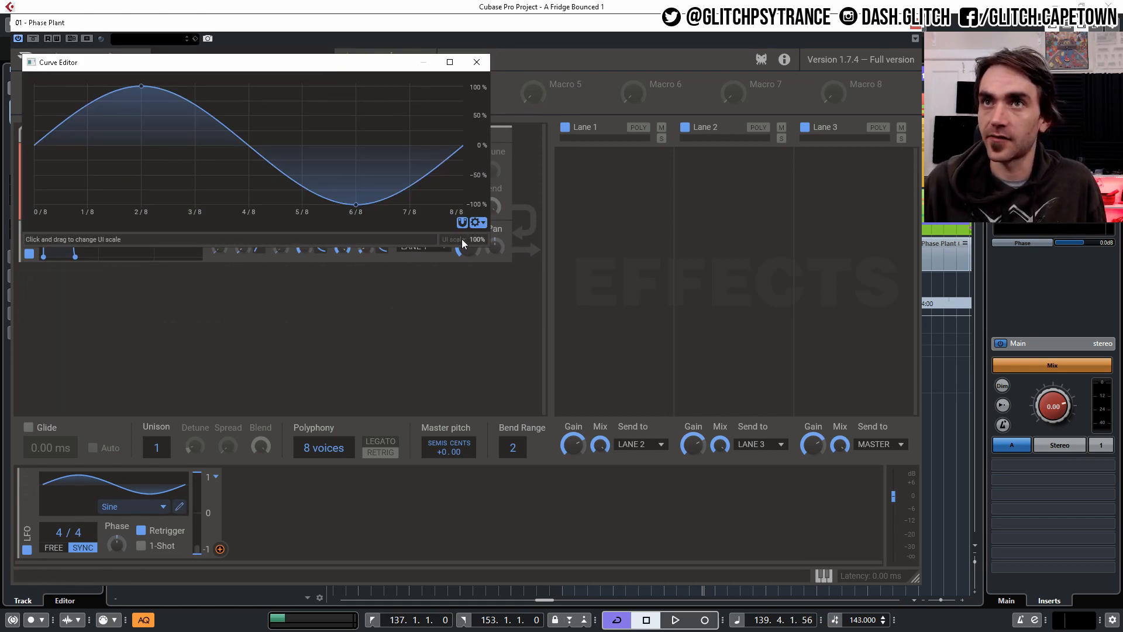
pyautogui.moveTo(490, 247); pyautogui.dragTo(490, 432)
pyautogui.moveTo(489, 312); pyautogui.dragTo(589, 327)
pyautogui.moveTo(589, 432); pyautogui.dragTo(682, 551)
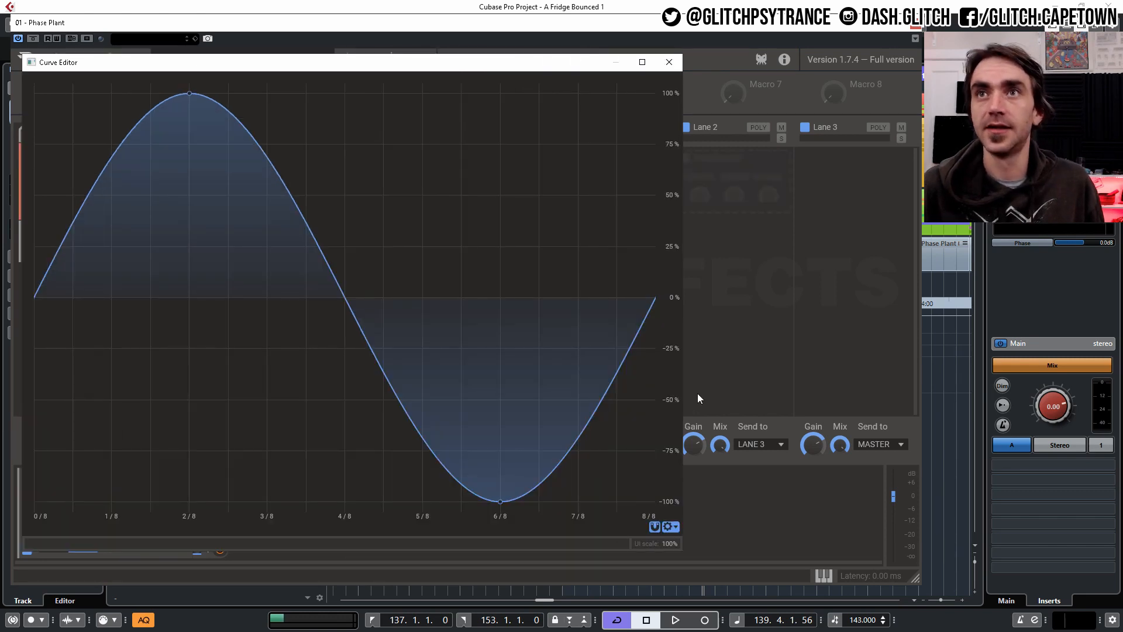
pyautogui.moveTo(454, 63); pyautogui.dragTo(454, 54)
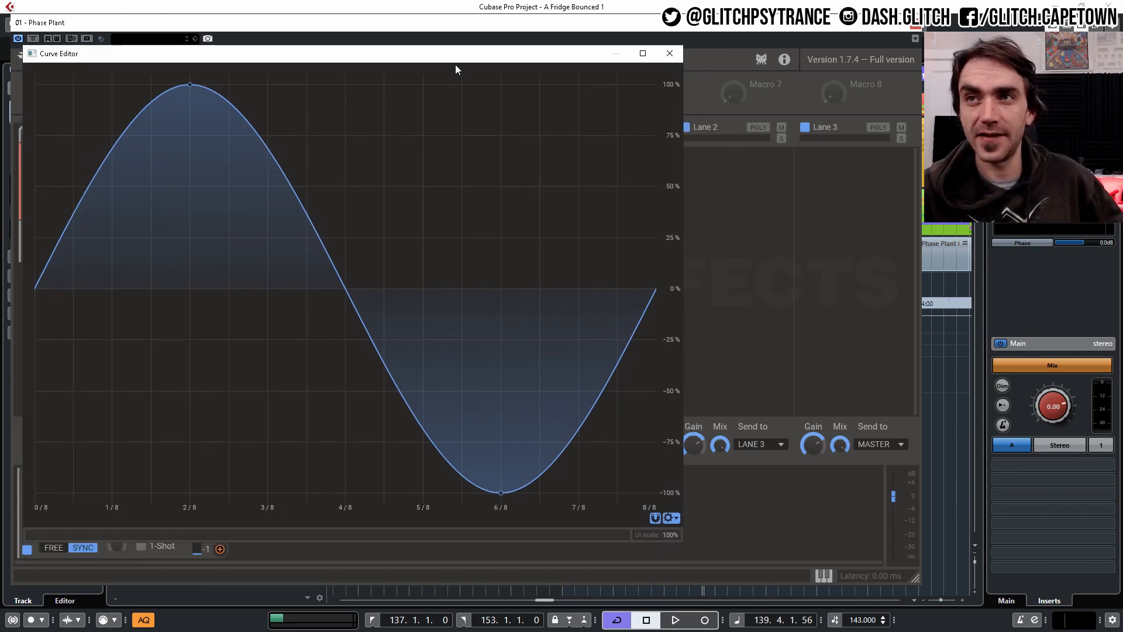
pyautogui.click(671, 517)
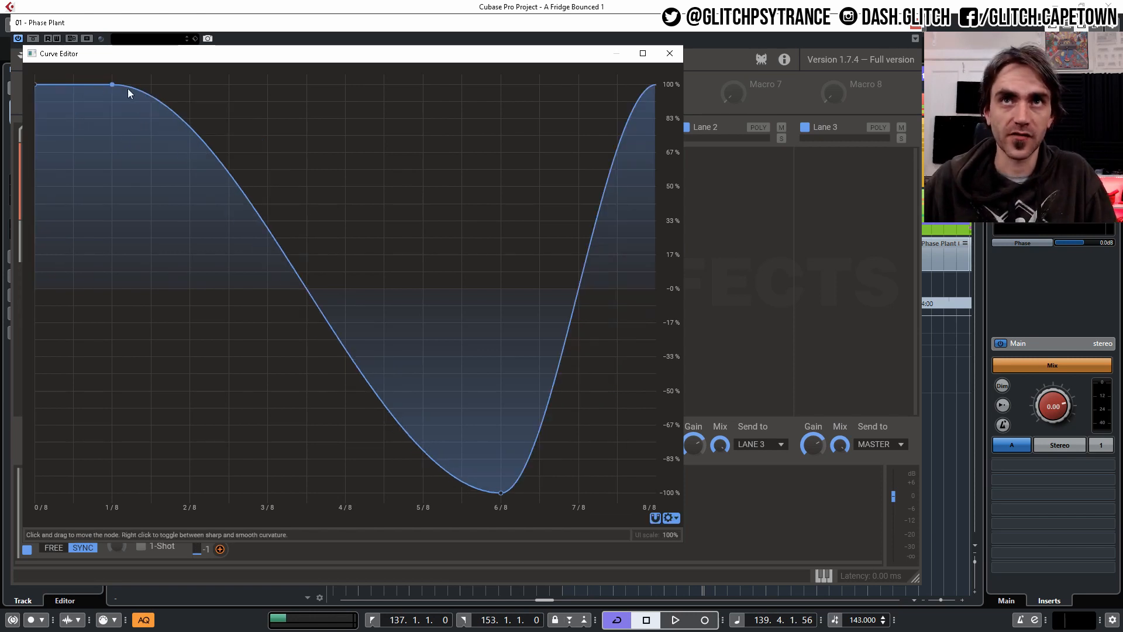
# Step: Shape the LFO curve's first half into one-eighth steps at 100%, 0%, -100% and 0%, rising to 100% at 4/8
pyautogui.moveTo(128, 89)
pyautogui.mouseDown()
pyautogui.moveTo(130, 102)
pyautogui.moveTo(119, 88)
pyautogui.mouseUp()
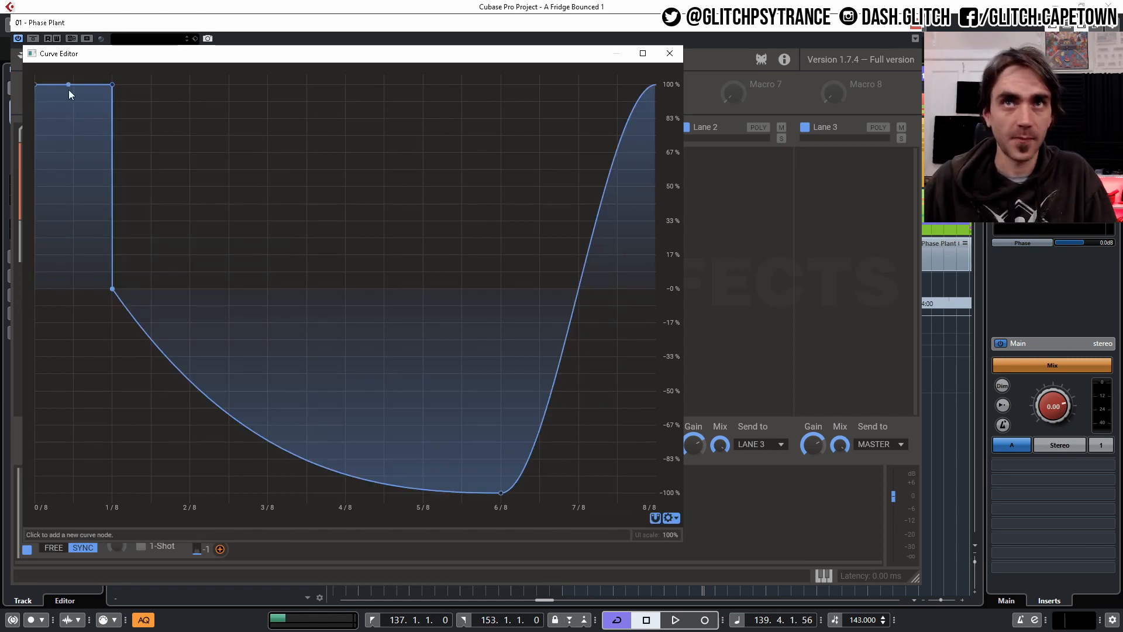
pyautogui.moveTo(141, 327); pyautogui.dragTo(198, 494)
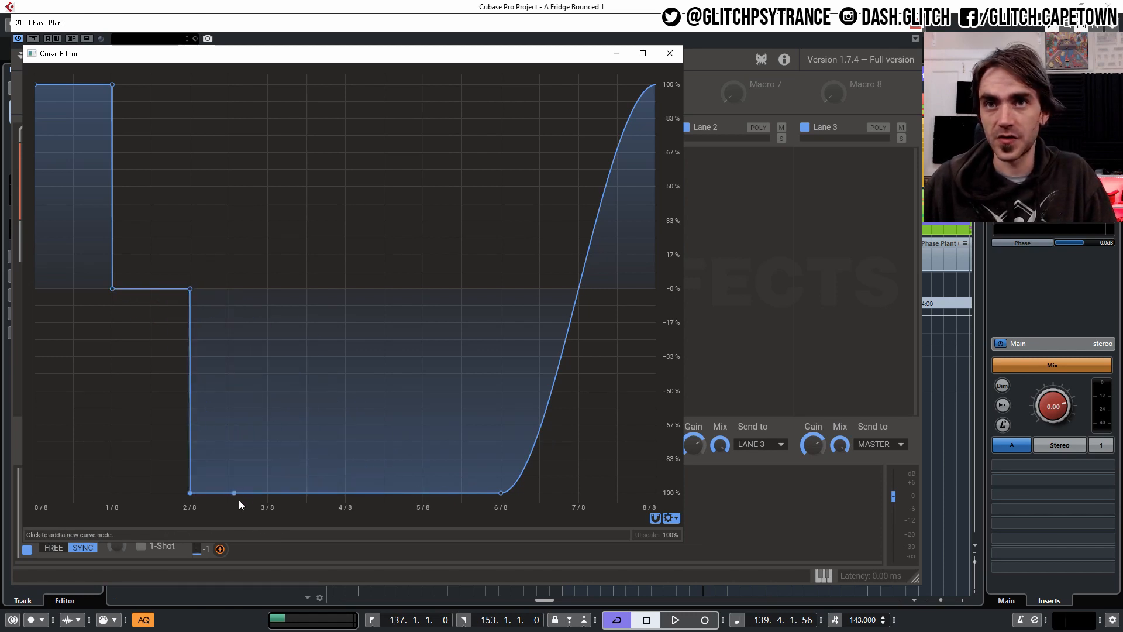
pyautogui.click(274, 492)
pyautogui.moveTo(301, 496); pyautogui.dragTo(249, 292)
pyautogui.click(321, 304)
pyautogui.moveTo(320, 304); pyautogui.dragTo(338, 83)
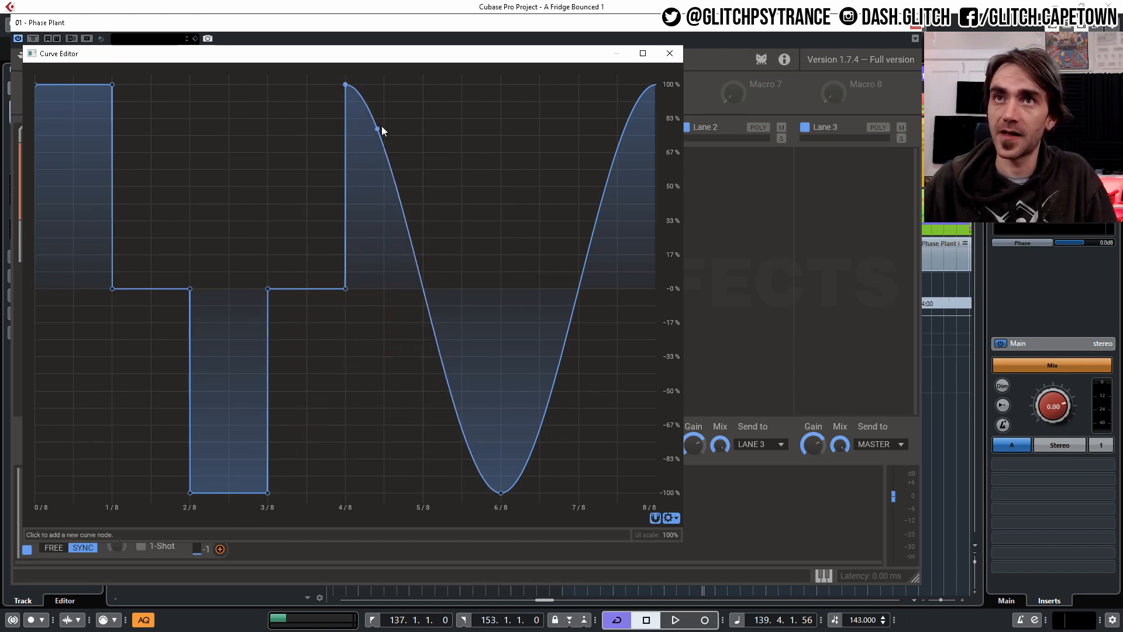
# Step: Repeat the 100%, 0%, -100%, 0% steps over the LFO curve's second half and close the curve editor
pyautogui.moveTo(382, 125); pyautogui.dragTo(419, 74)
pyautogui.moveTo(446, 152); pyautogui.dragTo(489, 294)
pyautogui.moveTo(559, 366); pyautogui.dragTo(594, 504)
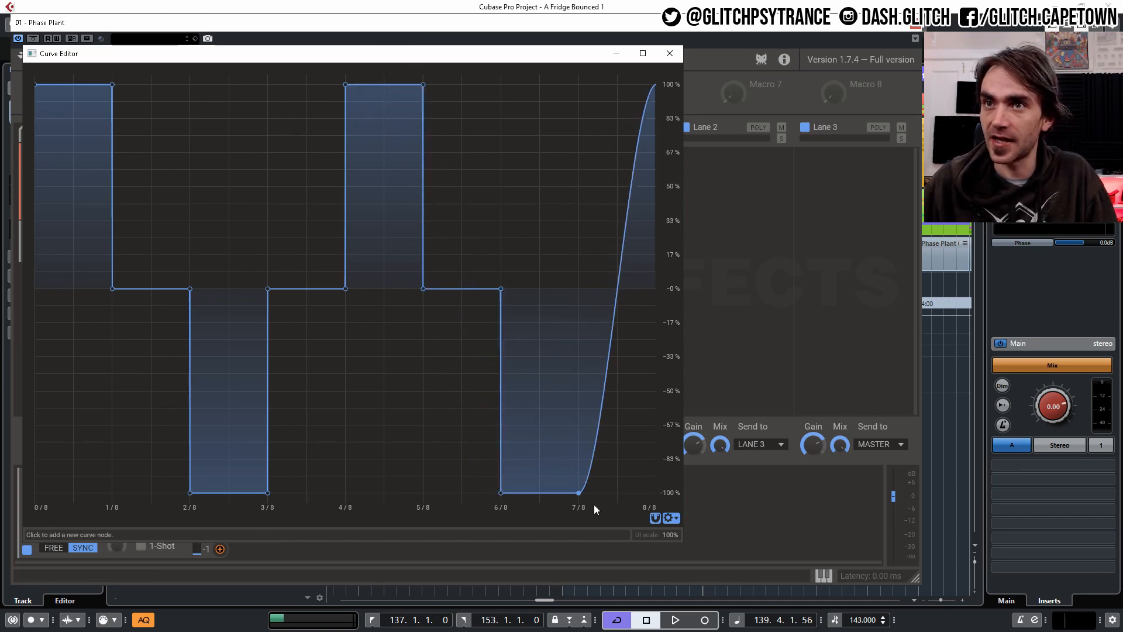
pyautogui.moveTo(612, 306); pyautogui.dragTo(581, 286)
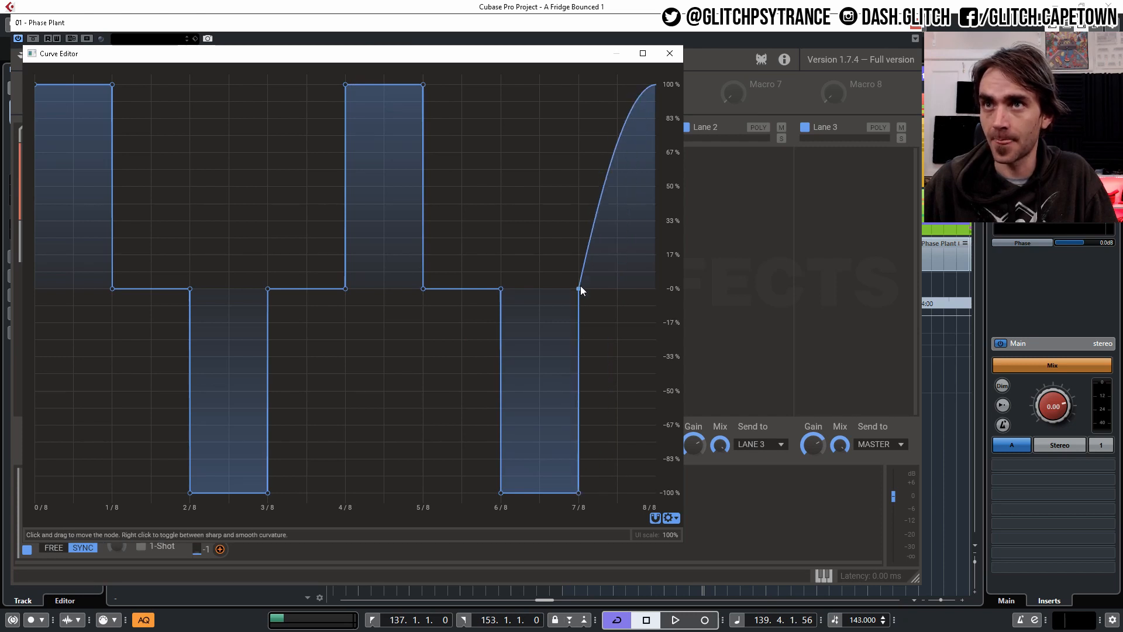
pyautogui.moveTo(615, 156); pyautogui.dragTo(671, 293)
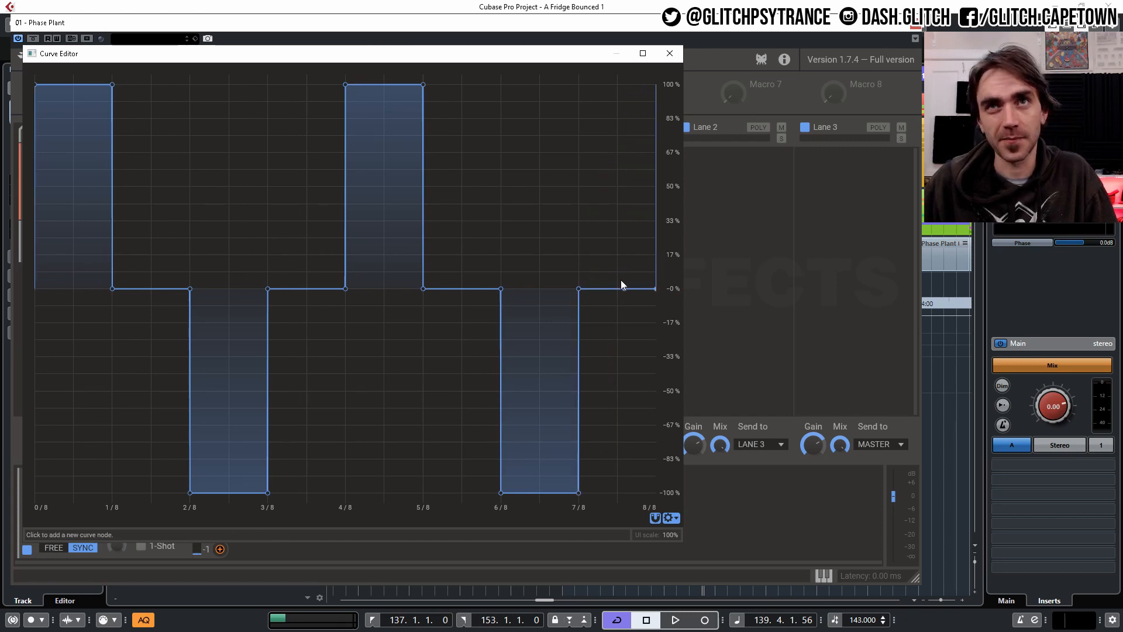
pyautogui.click(670, 53)
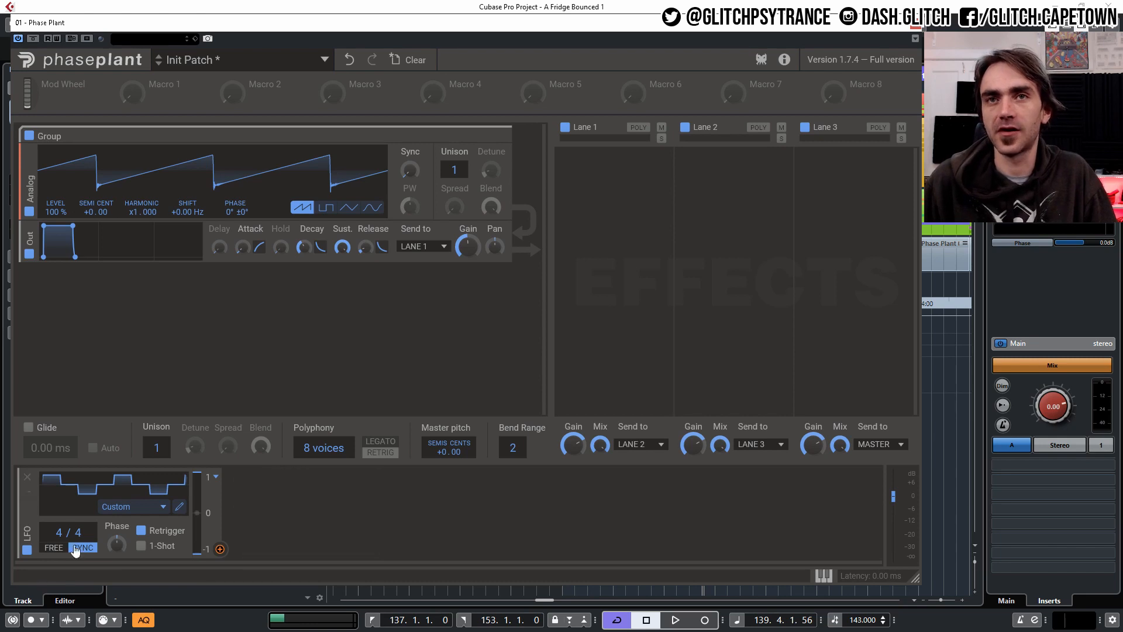
# Step: Route the LFO to the Analog oscillator's semitone pitch and enter a modulation amount
pyautogui.click(220, 550)
pyautogui.moveTo(218, 549); pyautogui.dragTo(97, 222)
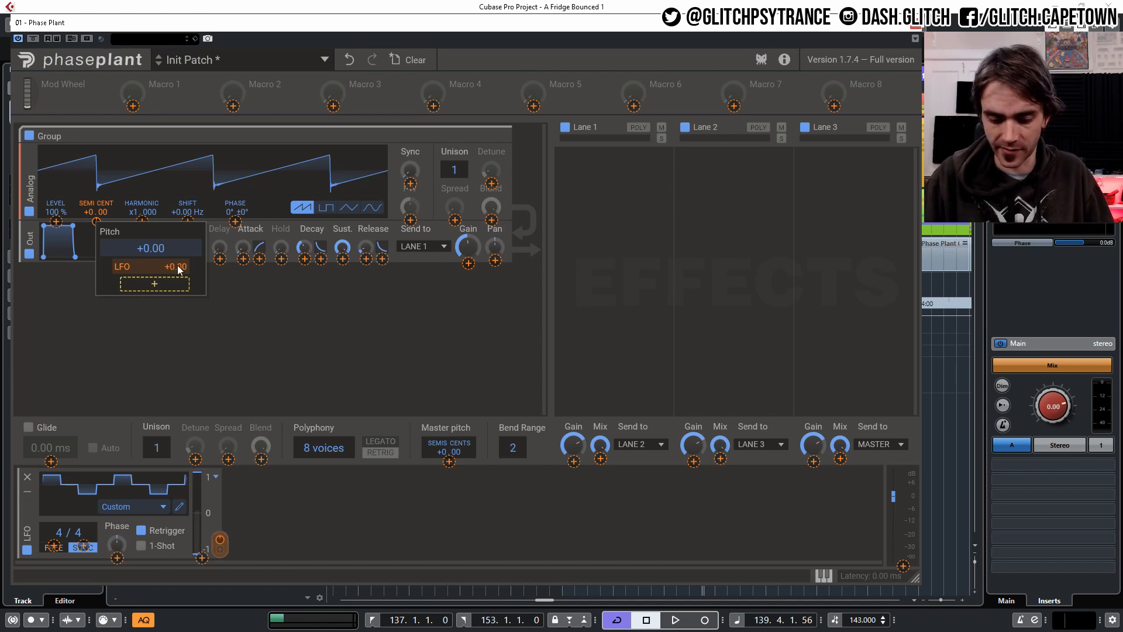
pyautogui.press('BackSpace')
pyautogui.press('Return')
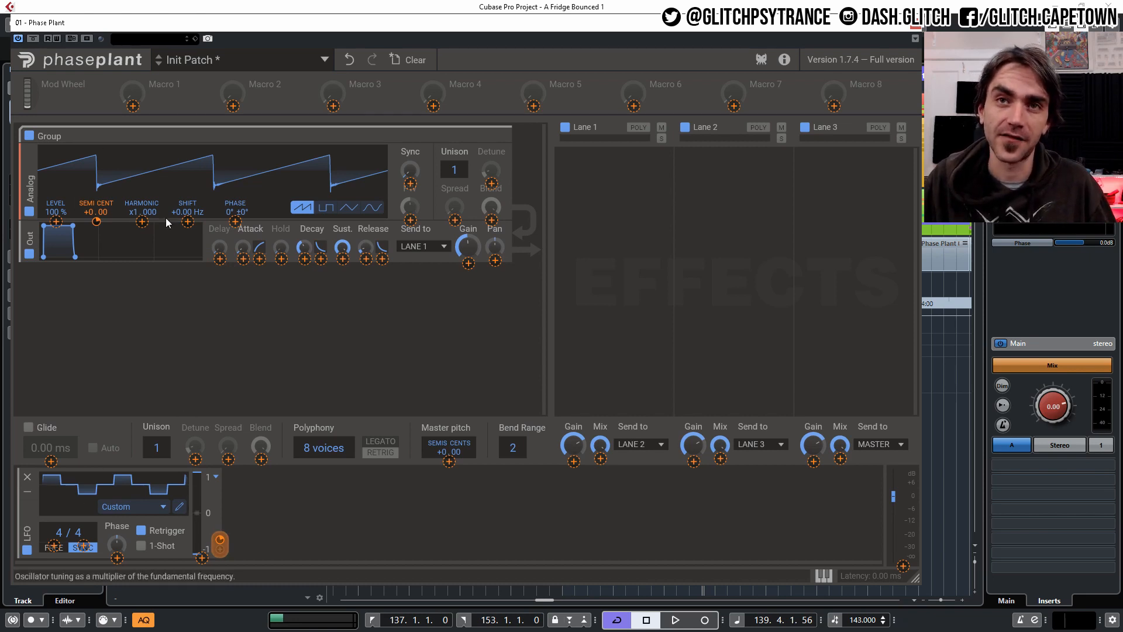
pyautogui.click(138, 359)
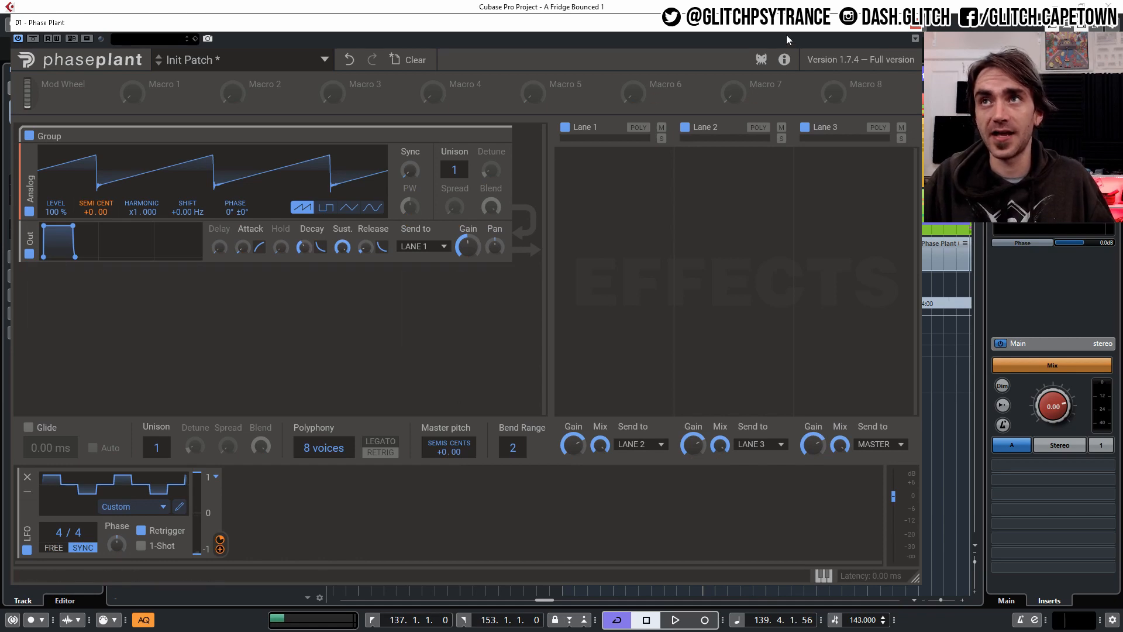
# Step: Reposition the Phase Plant window and lower the Analog oscillator's pitch to -12.00 semitones
pyautogui.moveTo(789, 25); pyautogui.dragTo(781, 333)
pyautogui.click(544, 275)
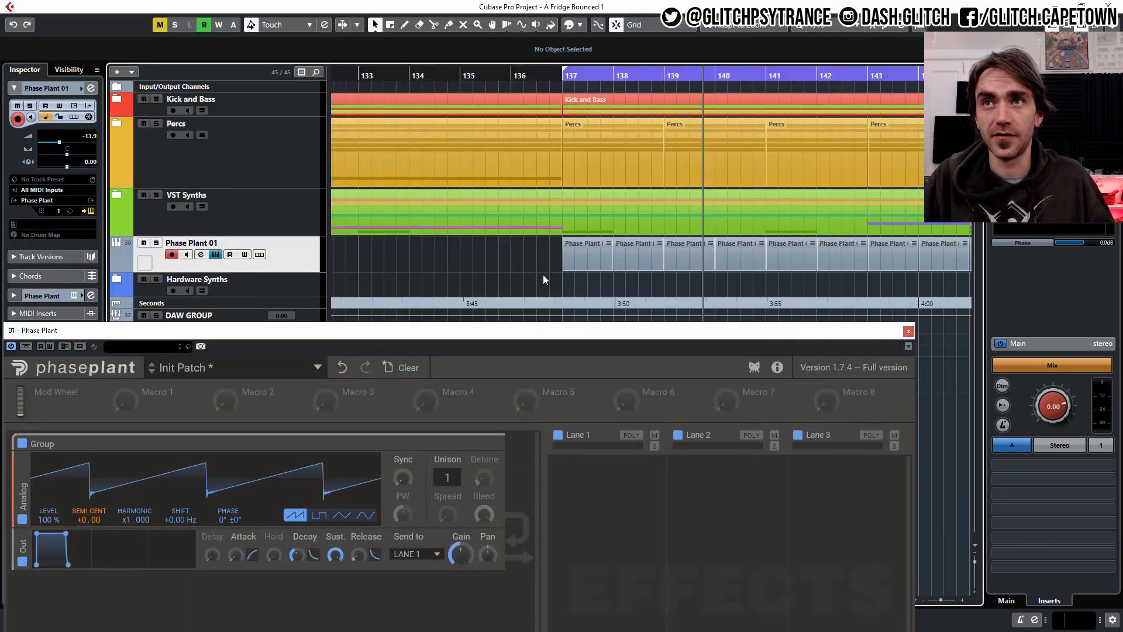
pyautogui.moveTo(540, 328); pyautogui.dragTo(561, 73)
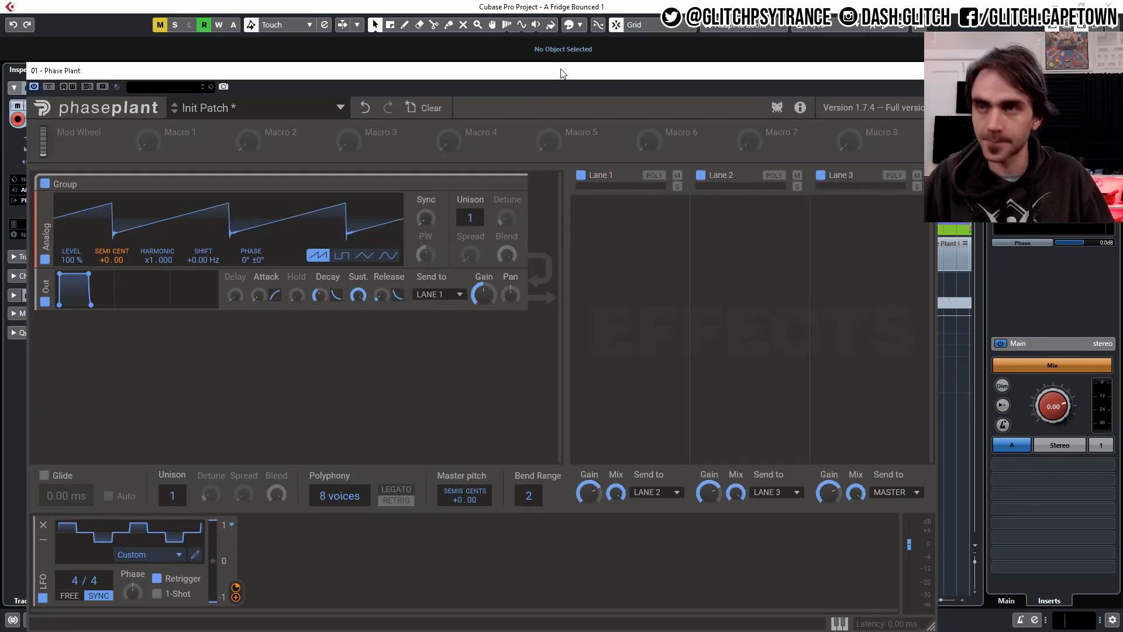
pyautogui.moveTo(104, 258); pyautogui.dragTo(104, 268)
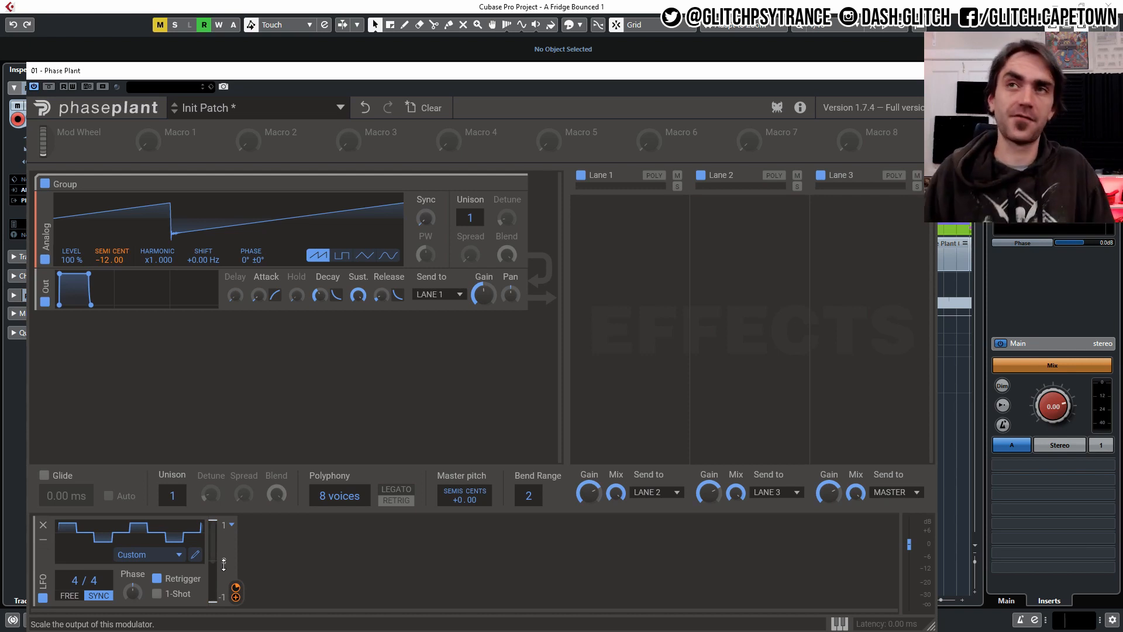
# Step: Add a Trance Gate effect to Lane 1 and turn its attack down to the minimum
pyautogui.click(634, 217)
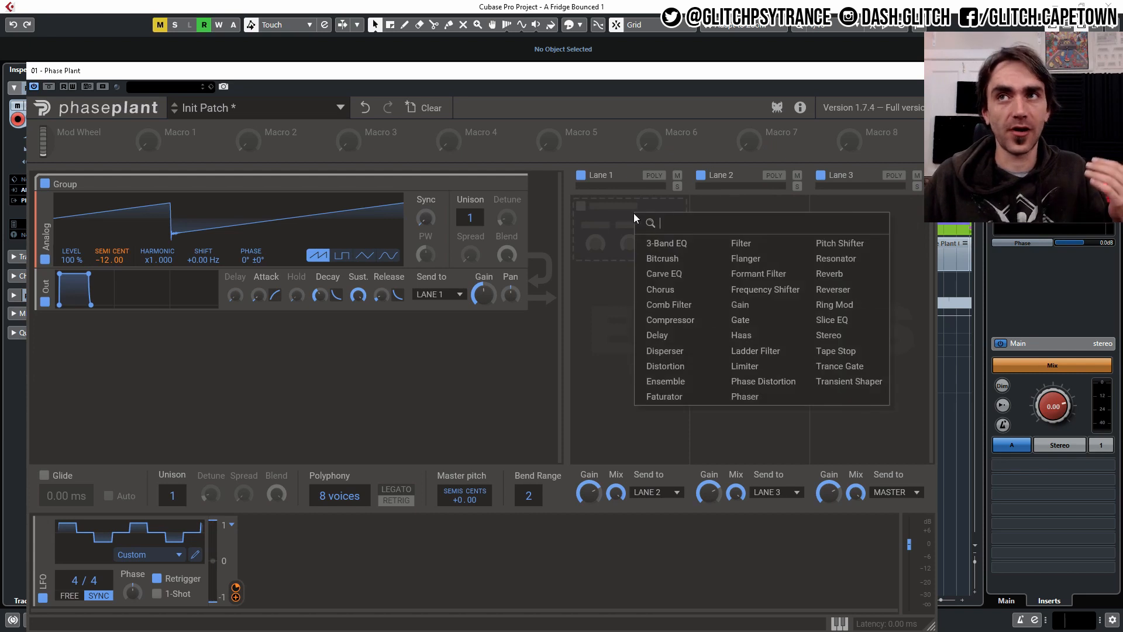
pyautogui.click(855, 367)
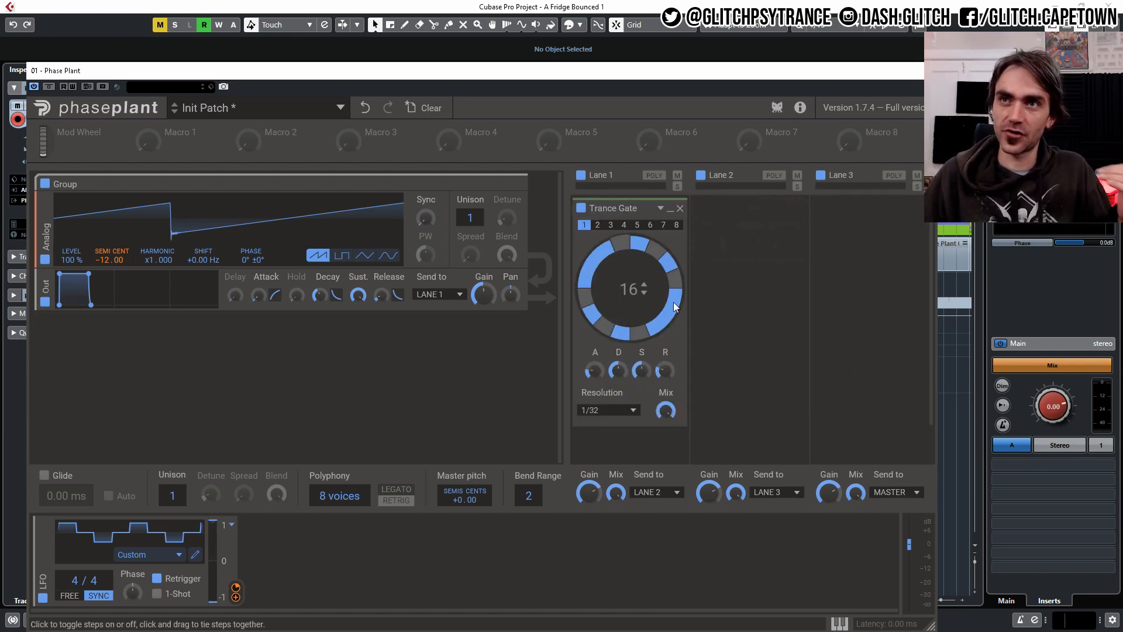
pyautogui.moveTo(735, 253)
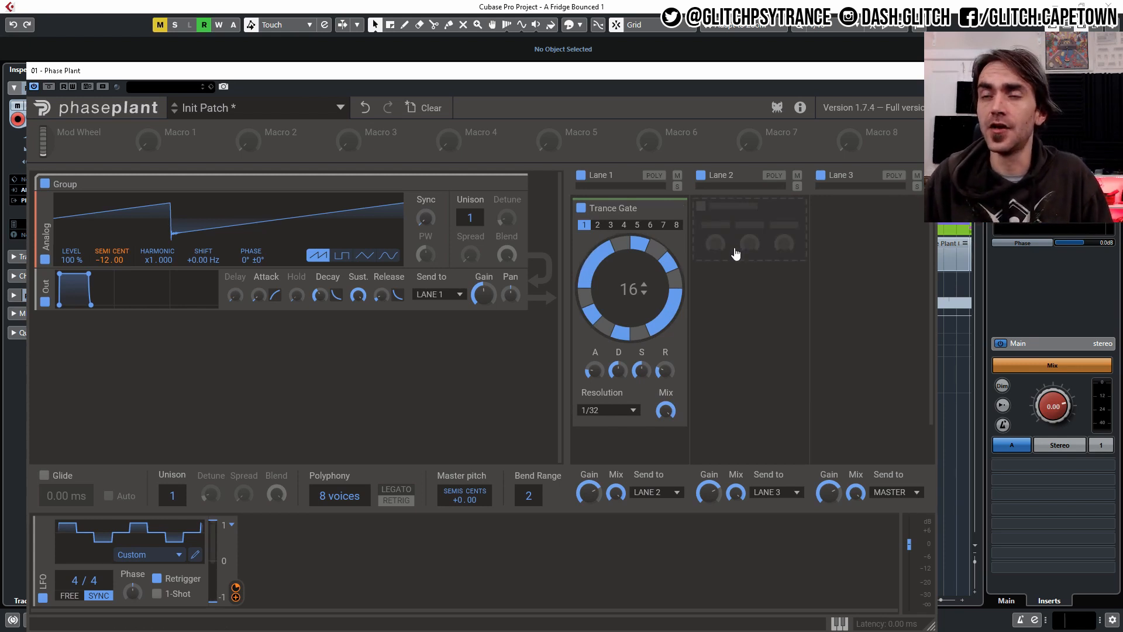
pyautogui.moveTo(593, 369); pyautogui.dragTo(594, 388)
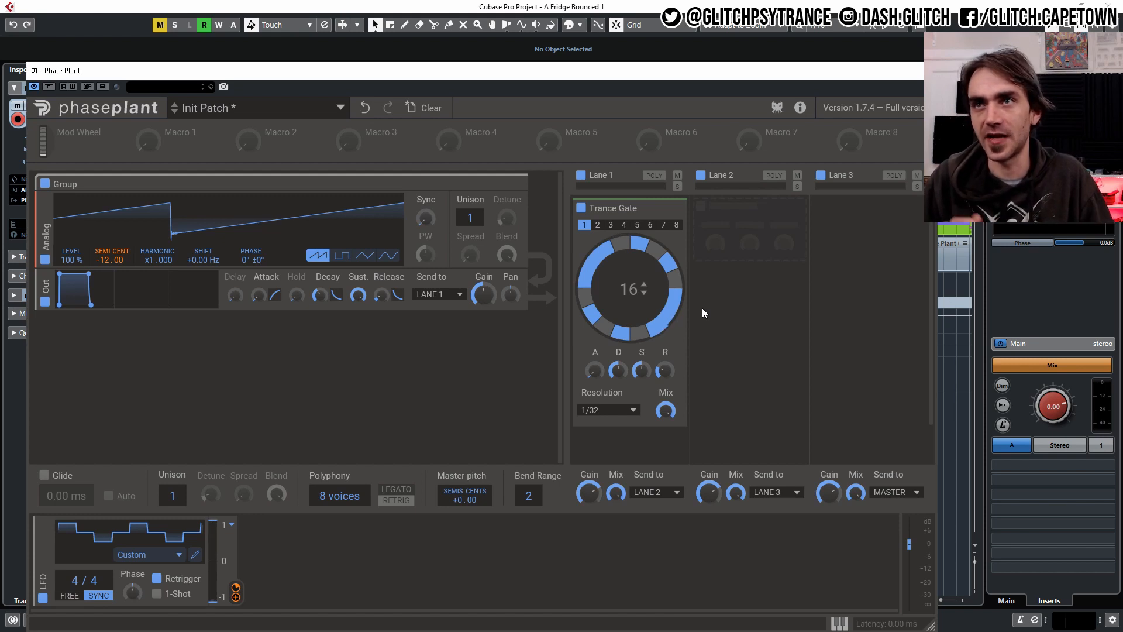
# Step: Set the Trance Gate's step resolution to 1/16
pyautogui.click(668, 208)
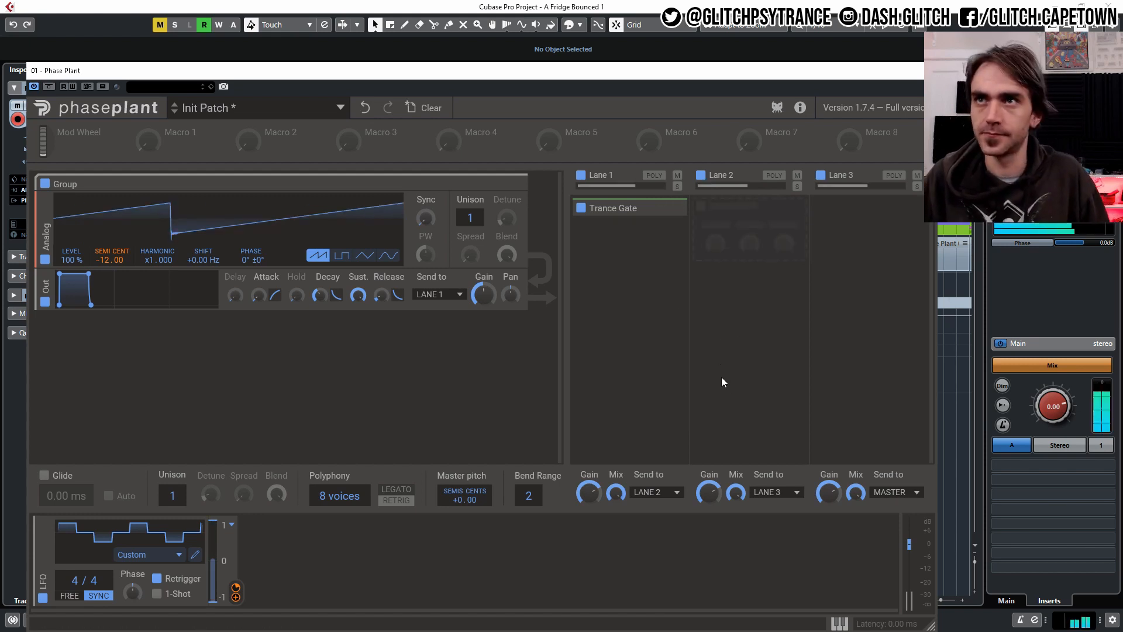
pyautogui.click(670, 208)
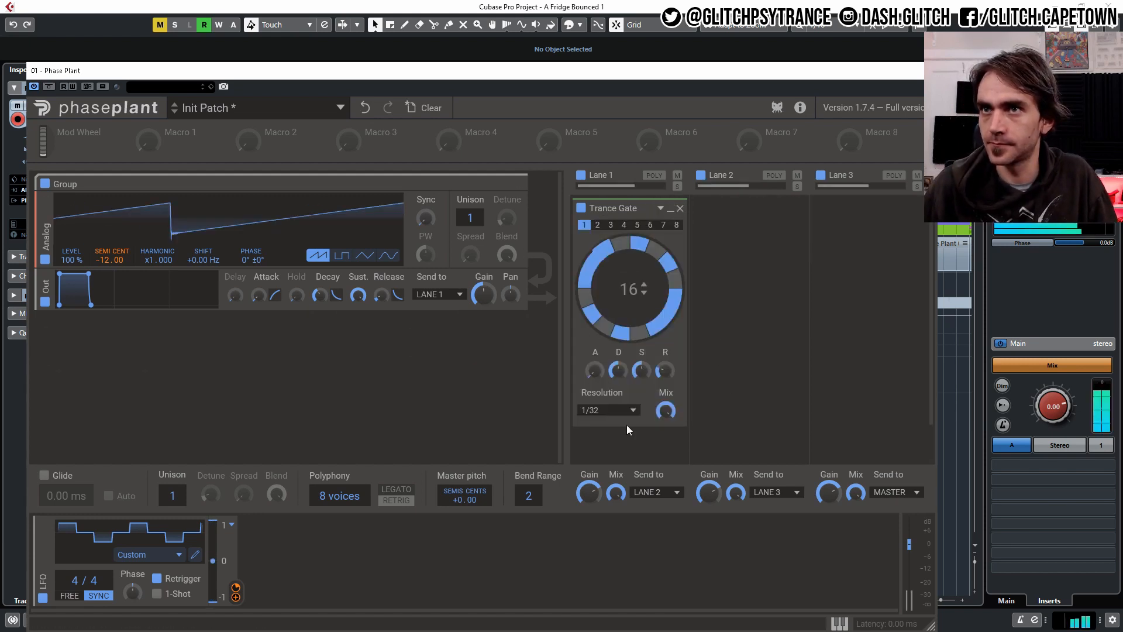
pyautogui.click(624, 414)
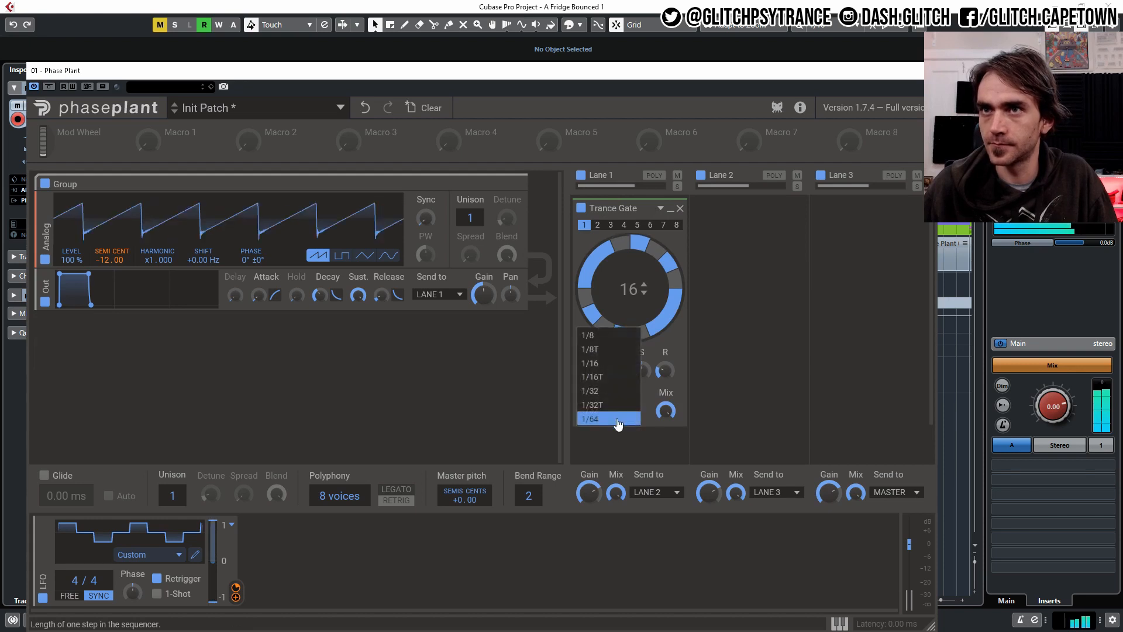
pyautogui.click(603, 372)
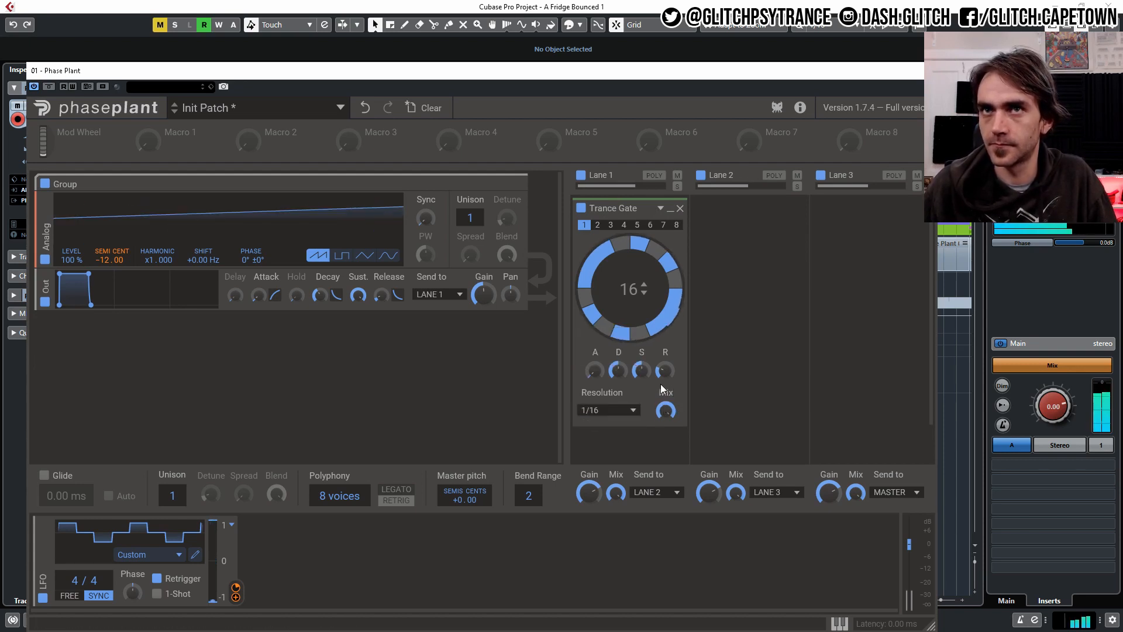
# Step: Edit the 16-step Trance Gate pattern so only steps 1, 4, 6, 9, 12 and 14 are active and untied
pyautogui.click(668, 263)
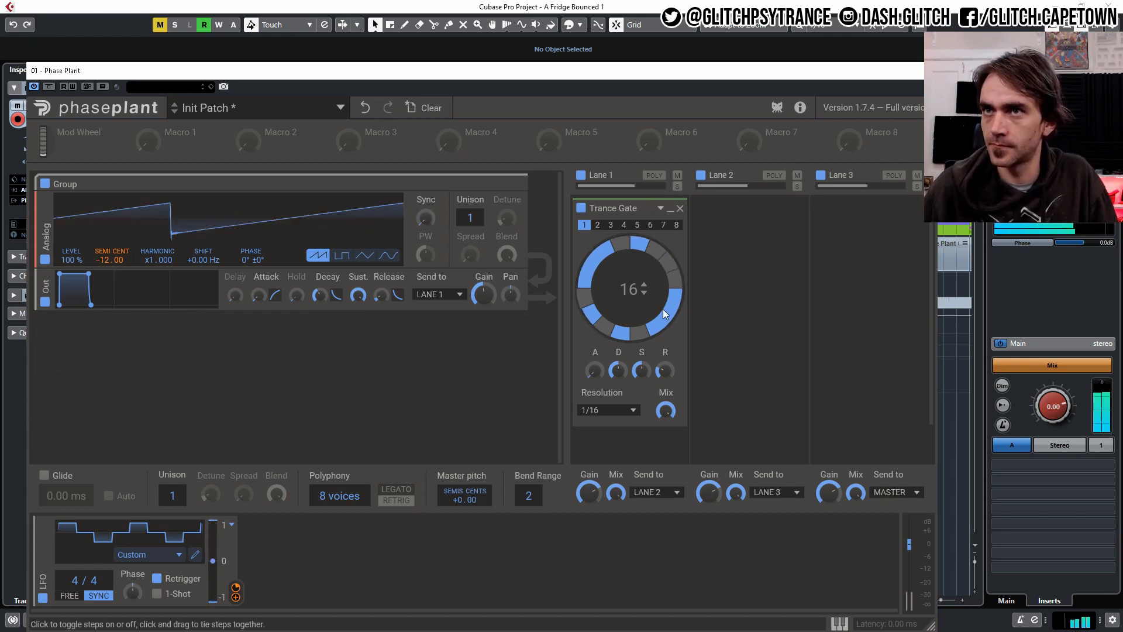
pyautogui.click(676, 297)
pyautogui.click(674, 283)
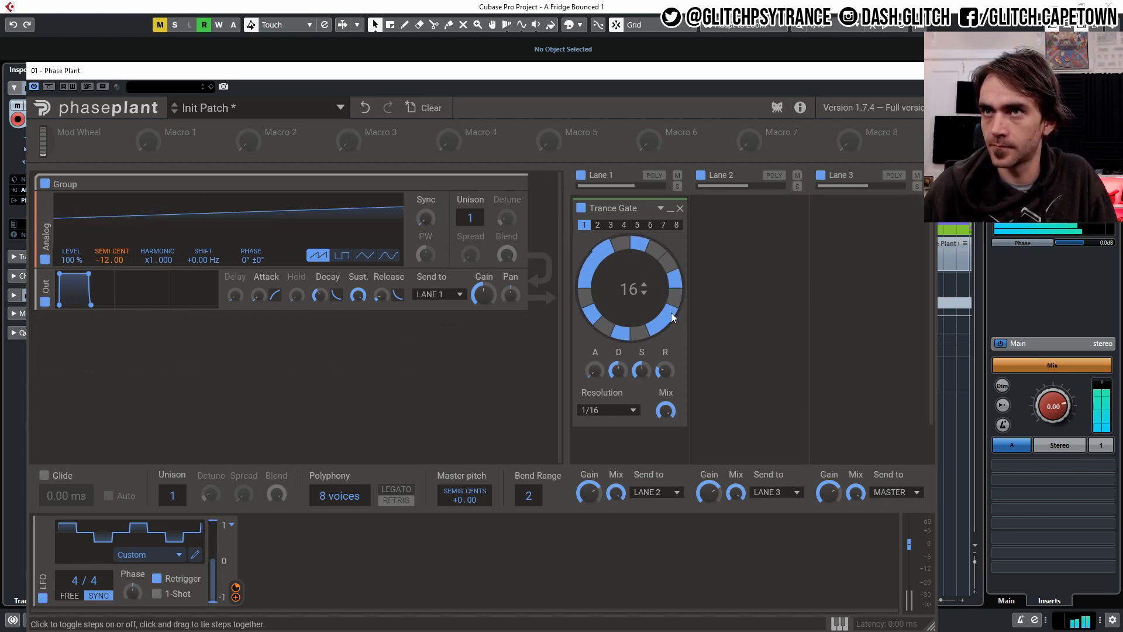
pyautogui.click(671, 313)
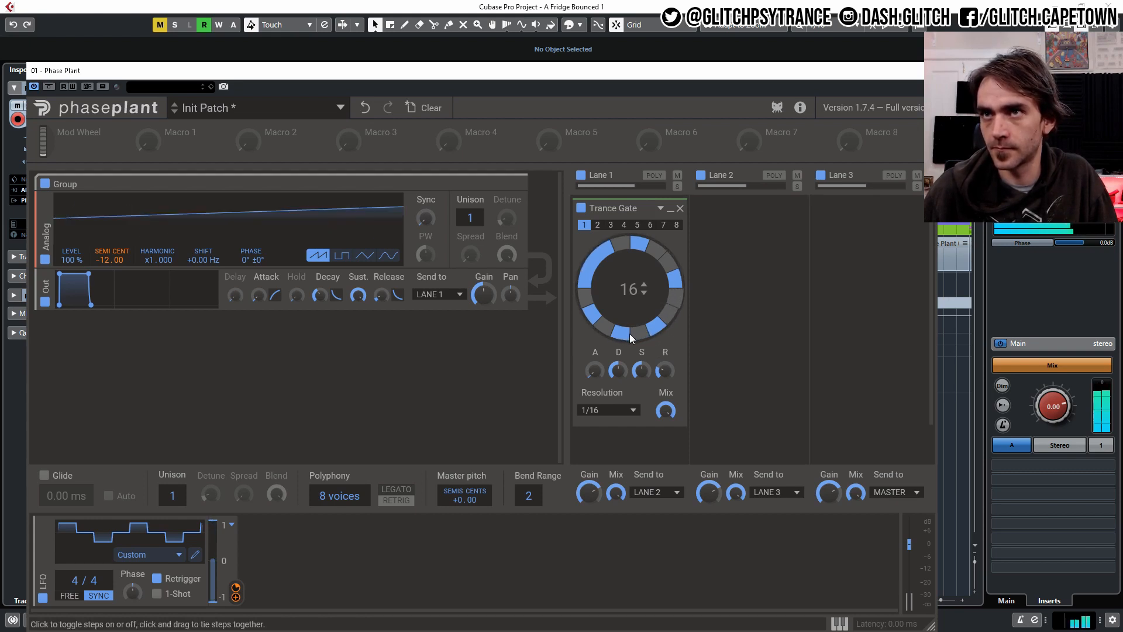
pyautogui.click(667, 317)
pyautogui.click(655, 327)
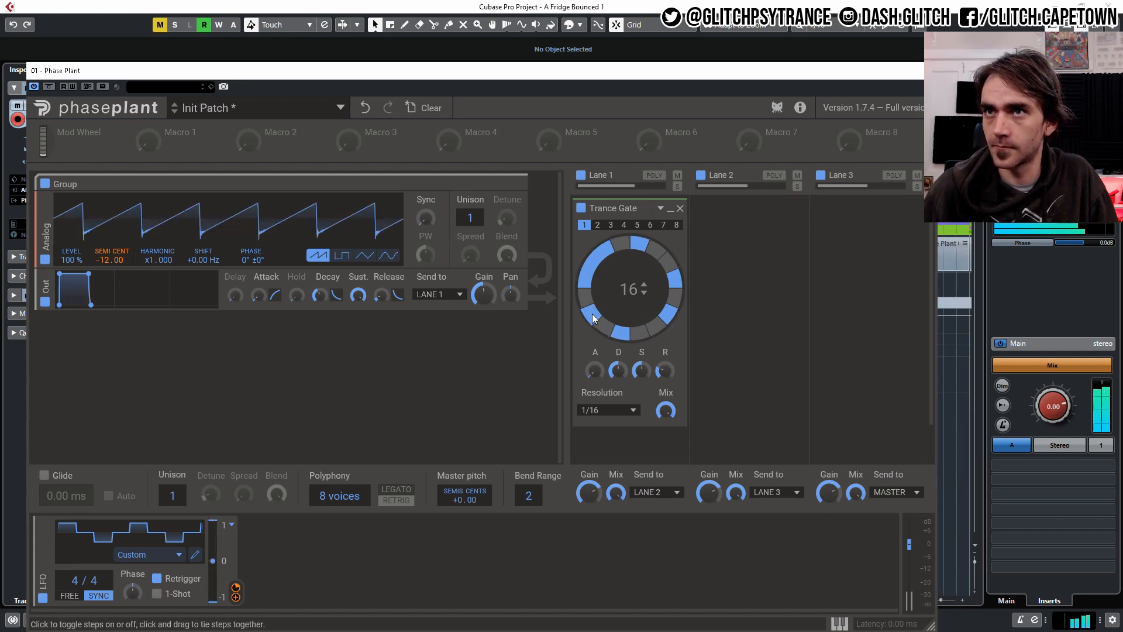
pyautogui.click(587, 275)
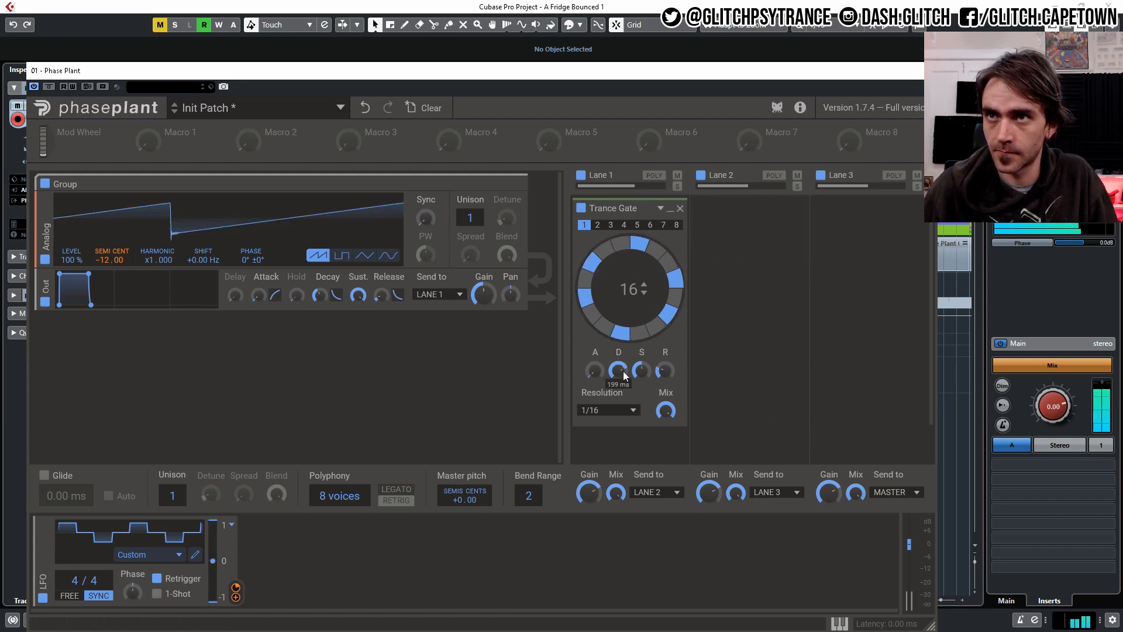
# Step: Raise the Trance Gate's decay, sustain and release, and collapse the effect
pyautogui.moveTo(621, 371); pyautogui.dragTo(621, 345)
pyautogui.moveTo(666, 370); pyautogui.dragTo(665, 363)
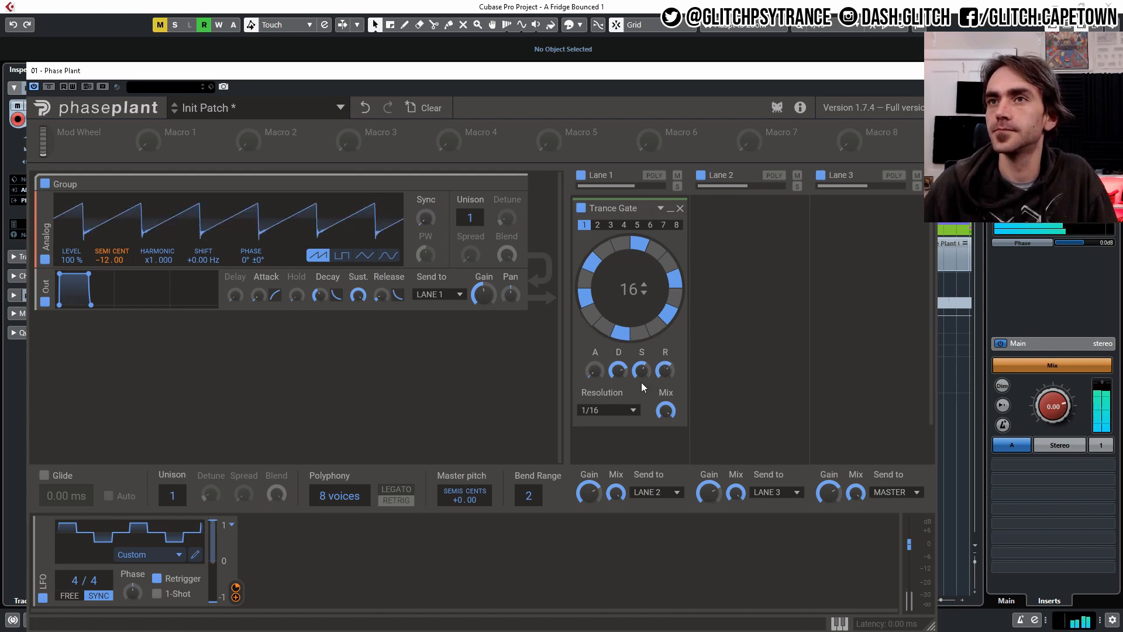
pyautogui.click(665, 212)
# Step: Add a Delay below the Trance Gate with ping-pong on and a synced time of 3/16, and lower its mix
pyautogui.click(652, 250)
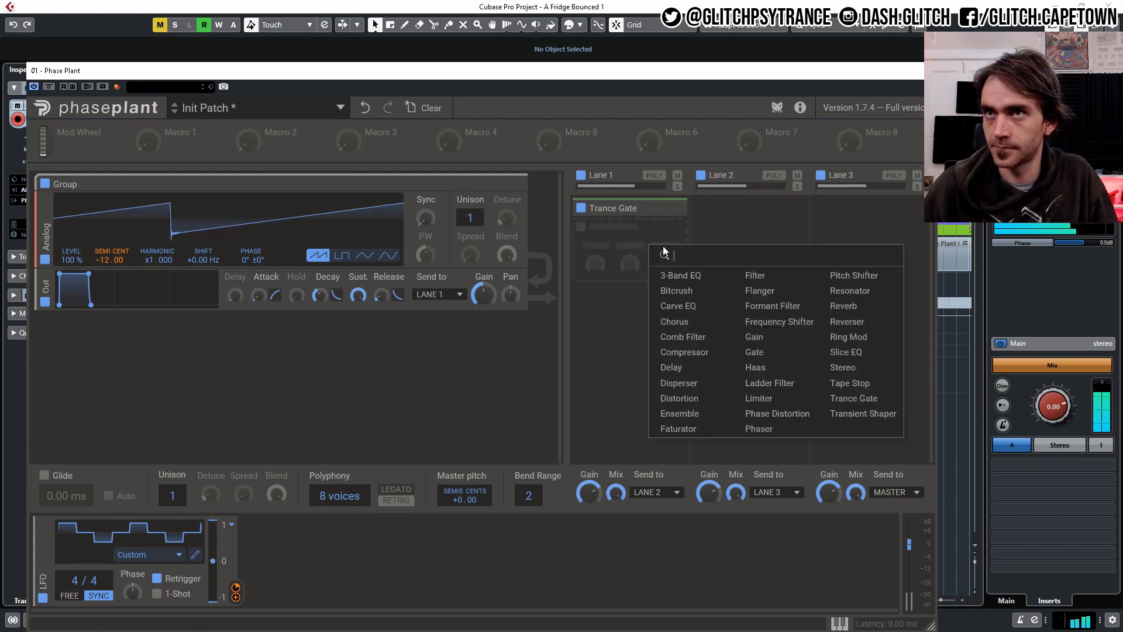
pyautogui.click(732, 367)
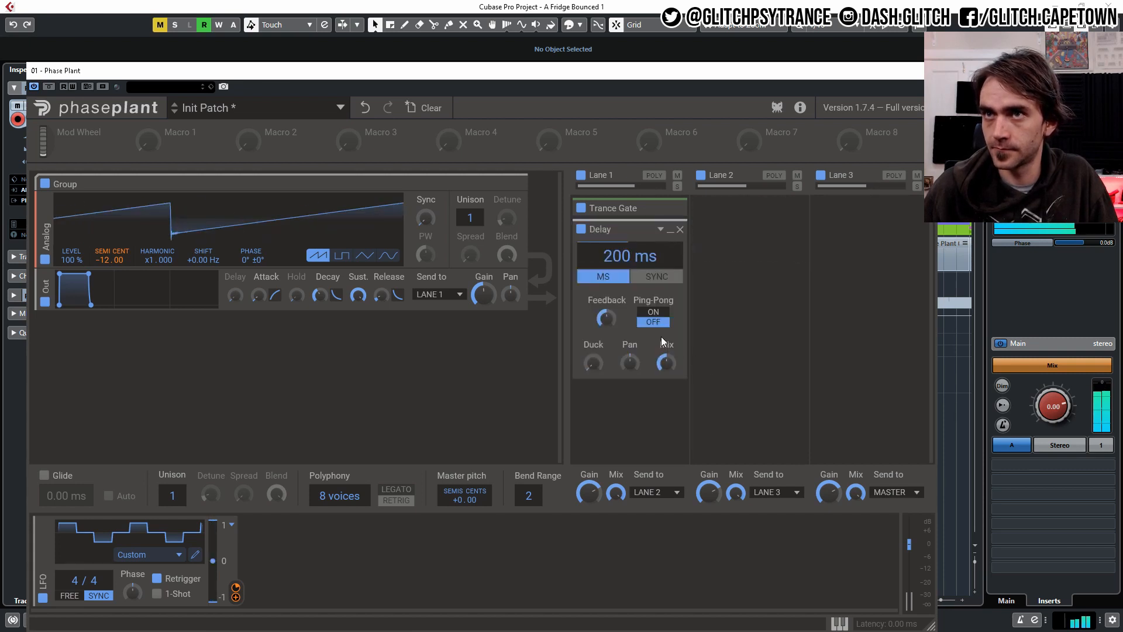
pyautogui.click(652, 312)
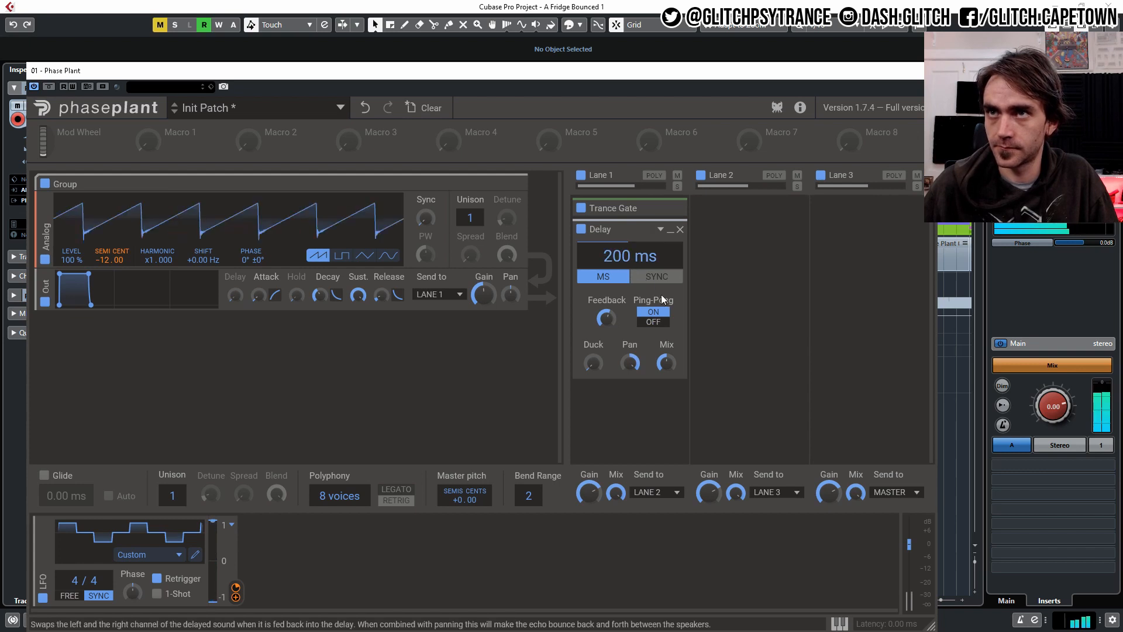
pyautogui.click(657, 276)
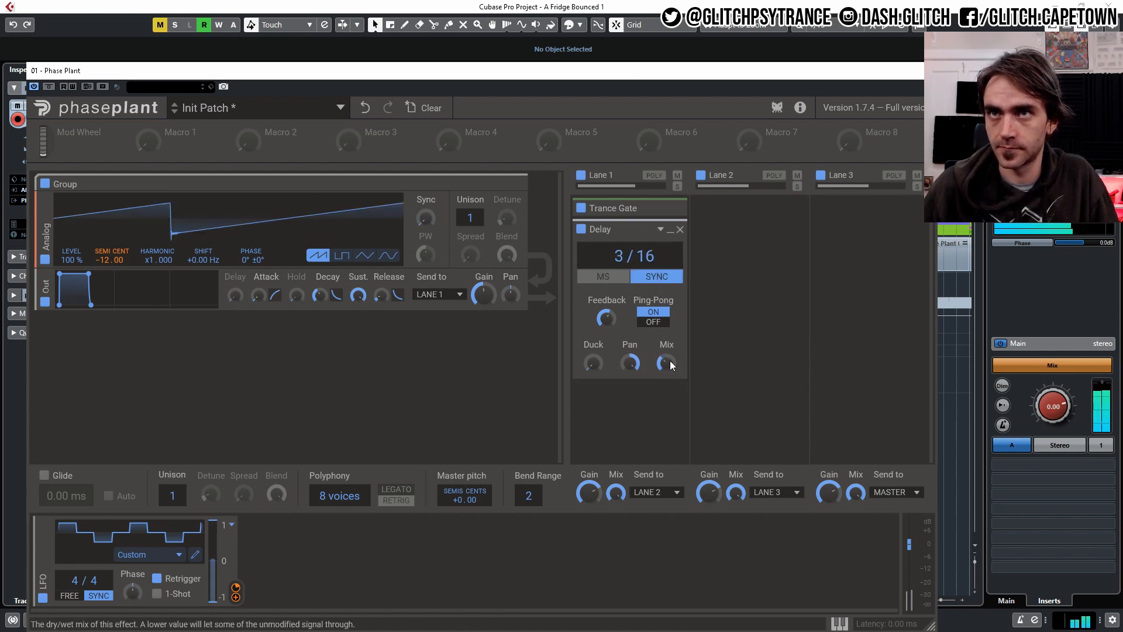
pyautogui.moveTo(670, 363); pyautogui.dragTo(670, 371)
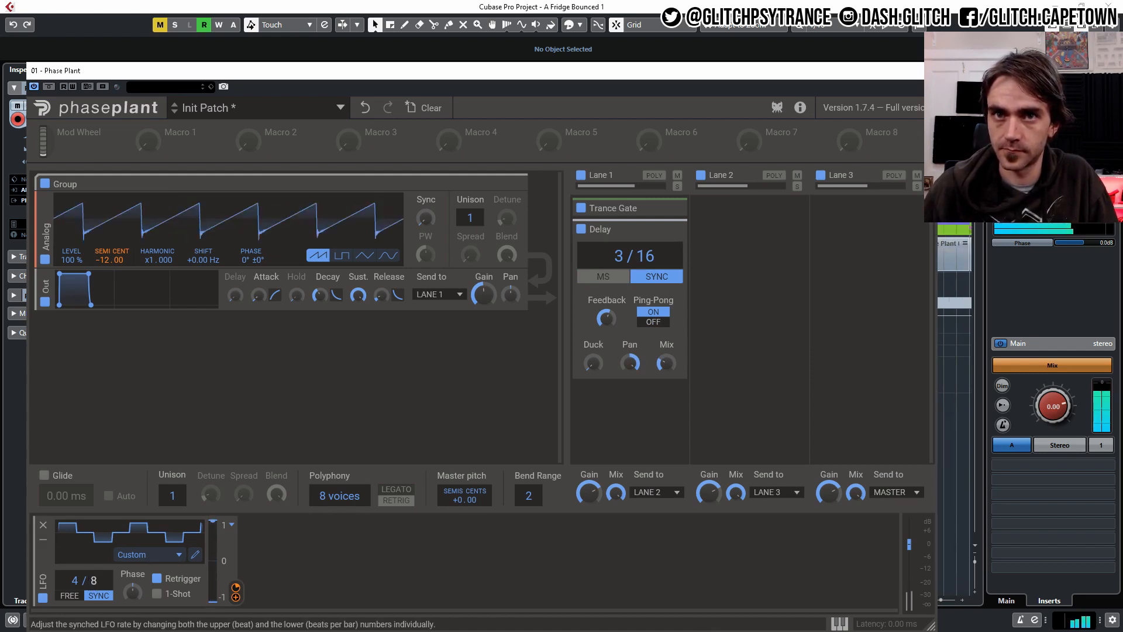
# Step: Try the pitch LFO's synced rate at 8/4 and return it to 4/4
pyautogui.moveTo(73, 579); pyautogui.dragTo(72, 565)
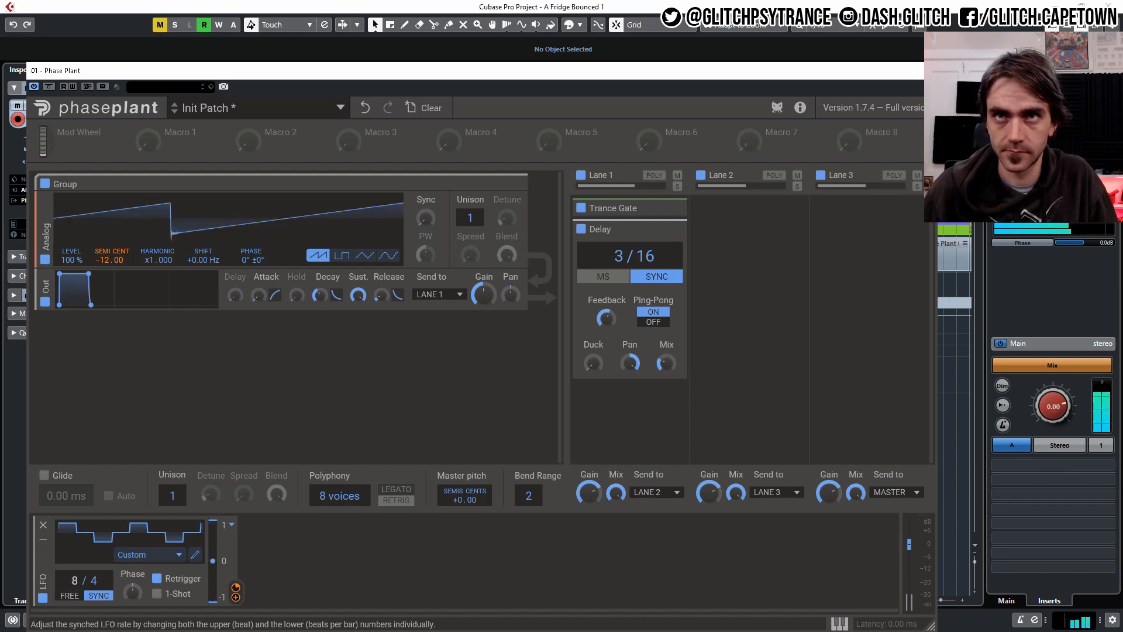
pyautogui.moveTo(73, 579); pyautogui.dragTo(72, 585)
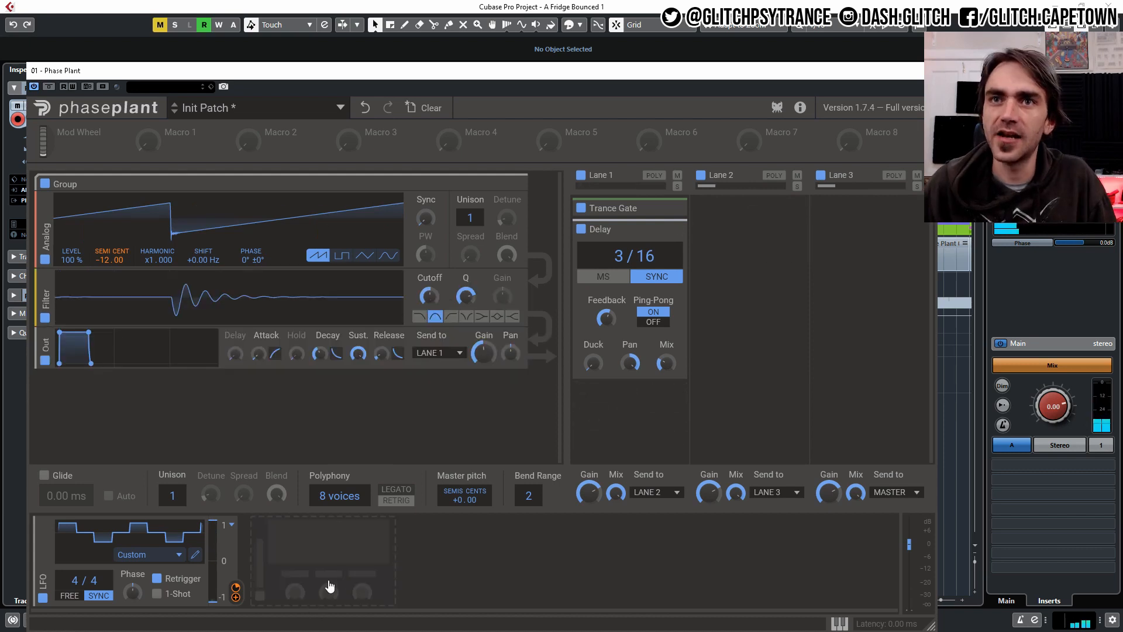
# Step: Add a second sine LFO at 0.62 Hz modulating the band-pass Filter's cutoff, and adjust the base cutoff
pyautogui.click(305, 560)
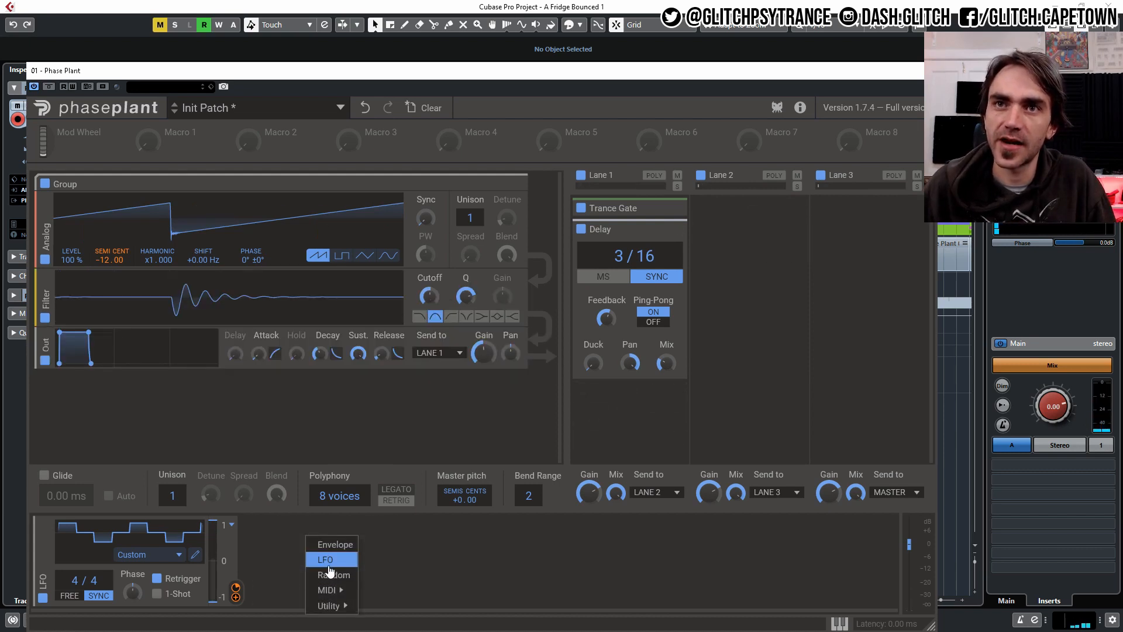
pyautogui.click(325, 559)
pyautogui.click(453, 597)
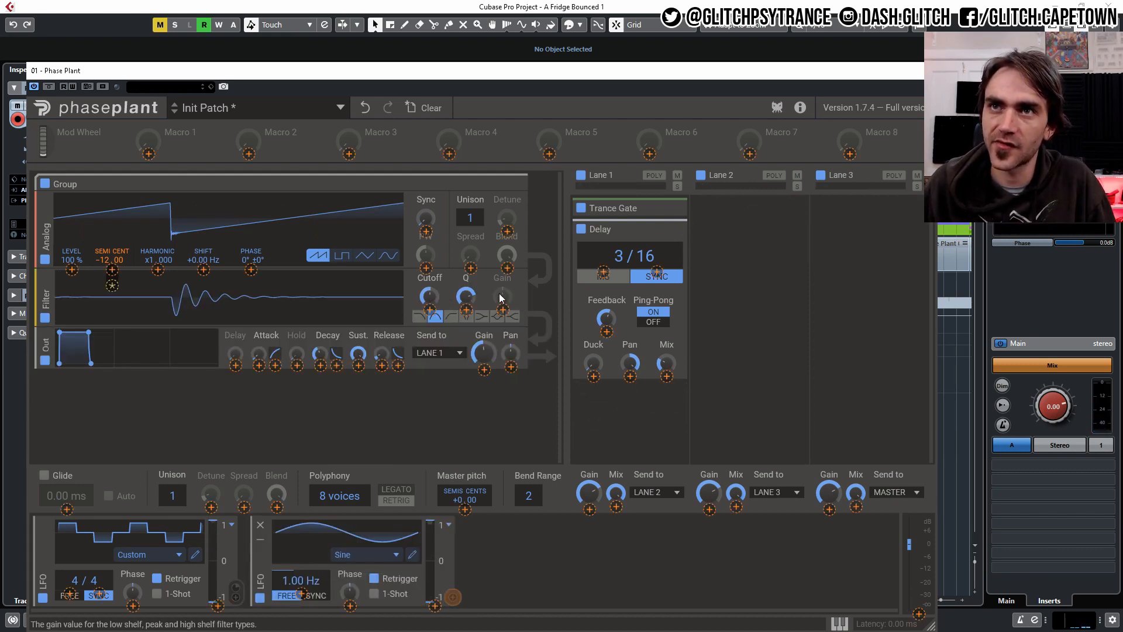
pyautogui.click(429, 310)
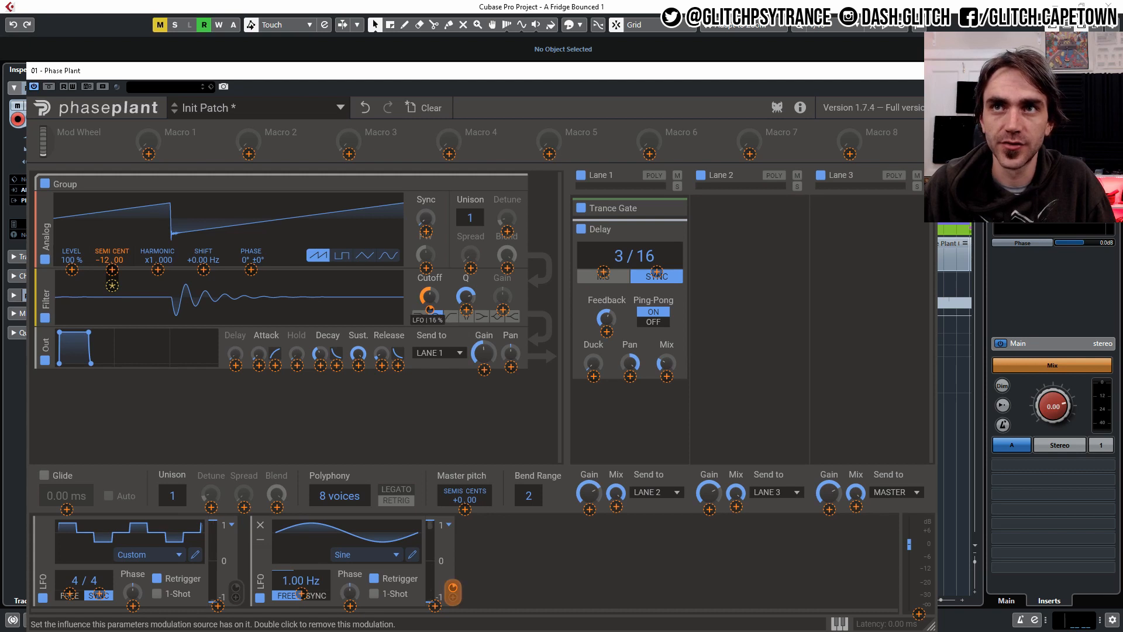
pyautogui.click(526, 572)
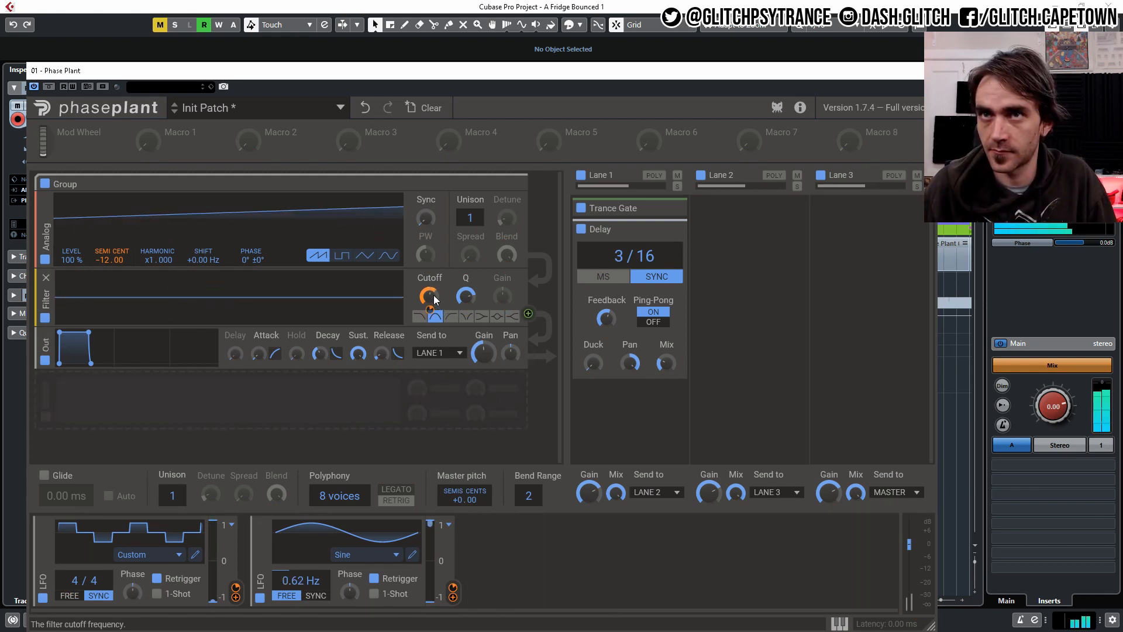
pyautogui.moveTo(431, 297); pyautogui.dragTo(468, 296)
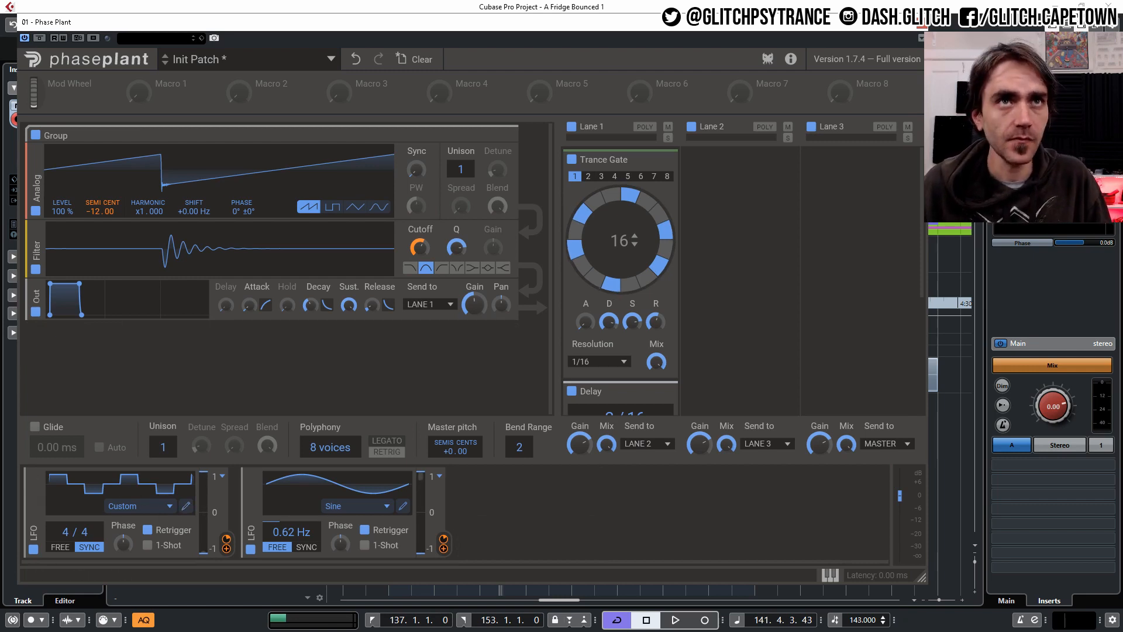
# Step: In the pitch LFO's curve editor, set the half step after 1/8 to about 25% and the one before 5/8 to 83%
pyautogui.moveTo(0, 62); pyautogui.dragTo(375, 76)
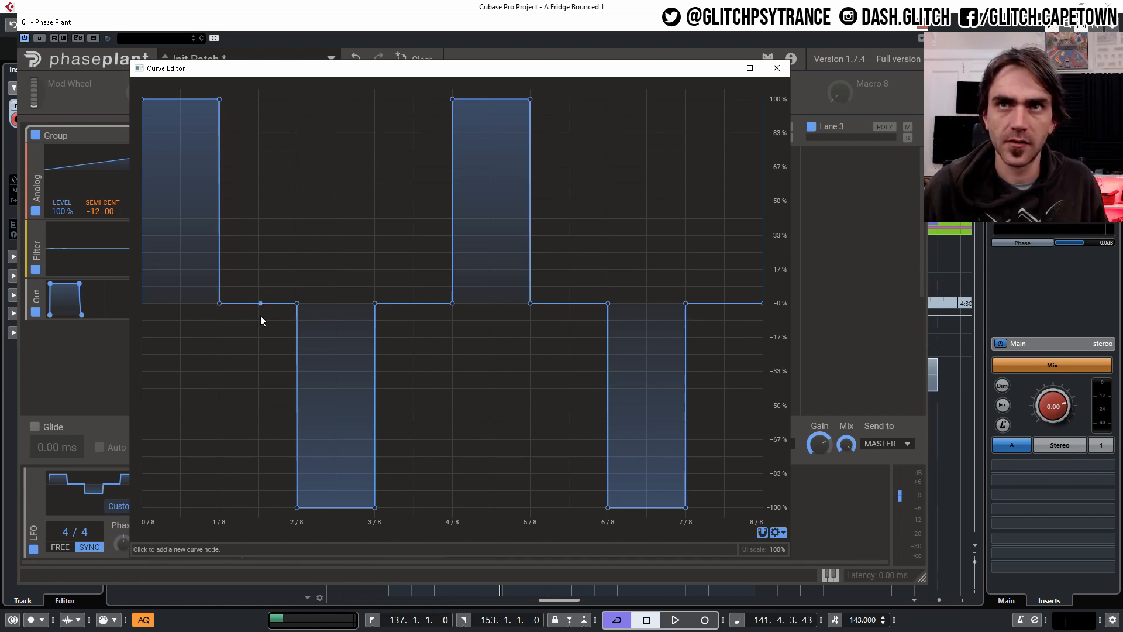
pyautogui.moveTo(235, 303); pyautogui.dragTo(258, 268)
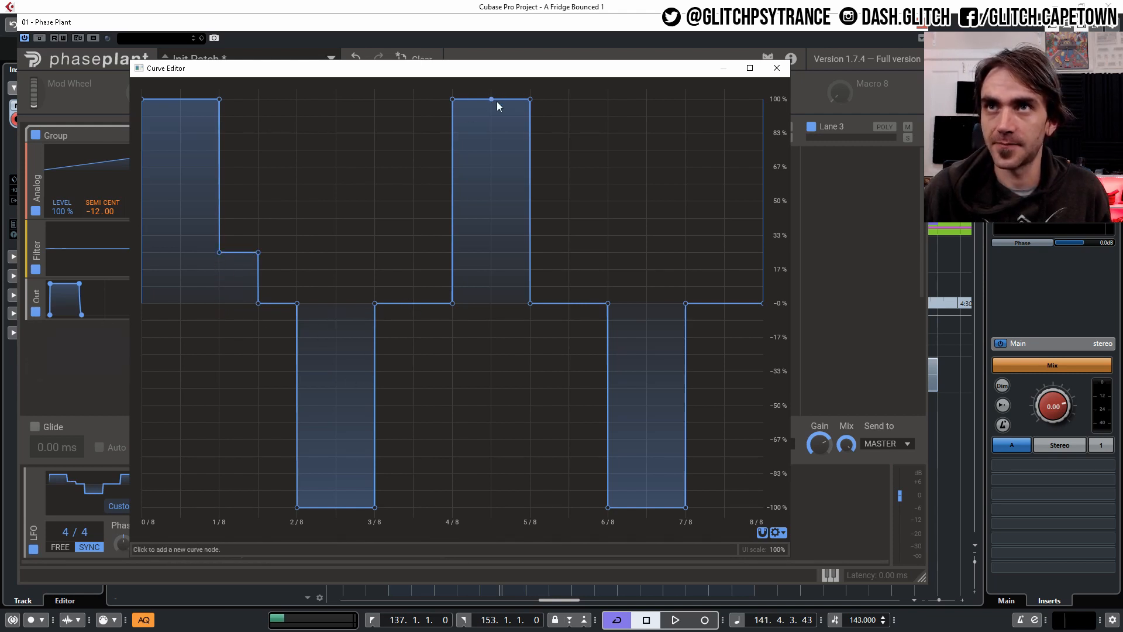
pyautogui.moveTo(497, 100); pyautogui.dragTo(494, 132)
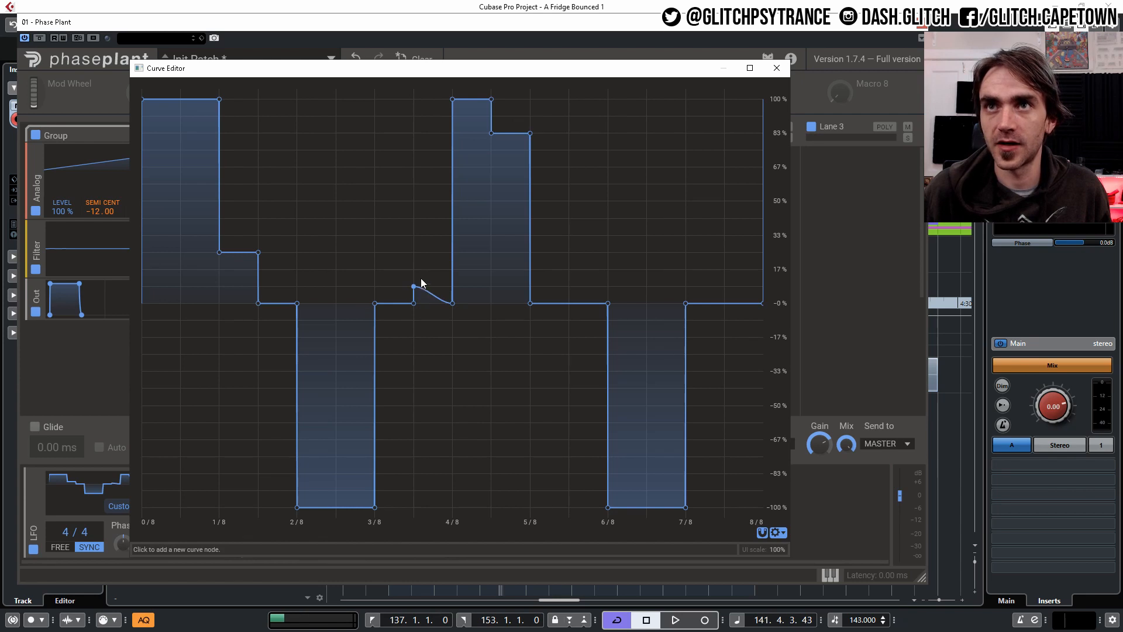
# Step: Set the pitch LFO curve's half steps just before 4/8, 1/8 and 3/8 to about 58%, 83% and -42%
pyautogui.moveTo(419, 237); pyautogui.dragTo(419, 186)
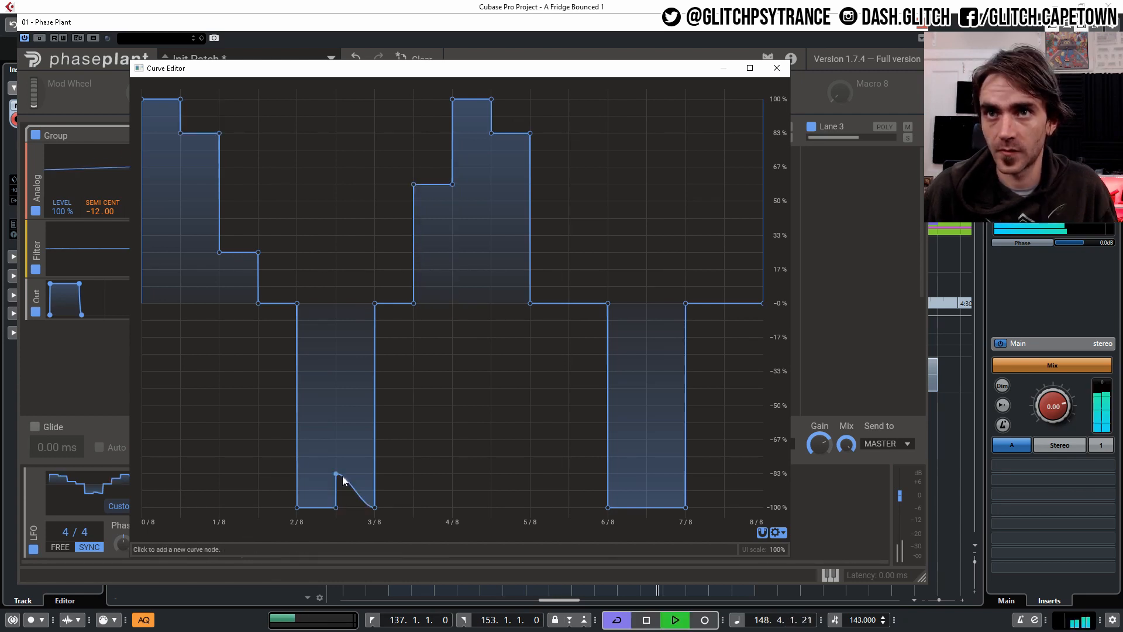
pyautogui.moveTo(341, 474); pyautogui.dragTo(337, 388)
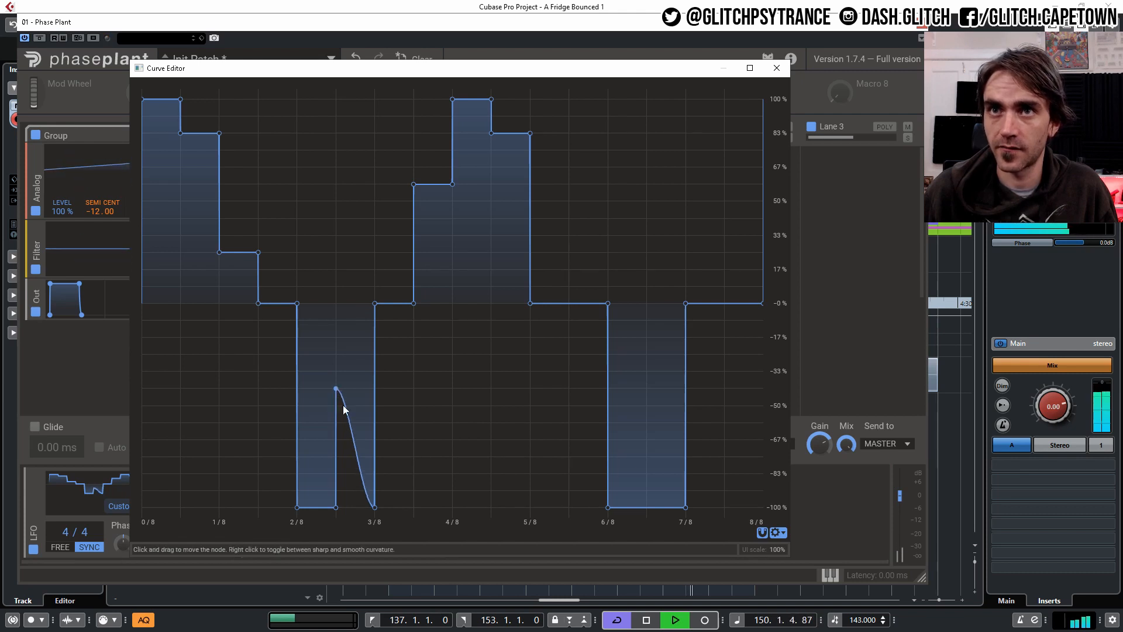
pyautogui.moveTo(374, 508); pyautogui.dragTo(370, 391)
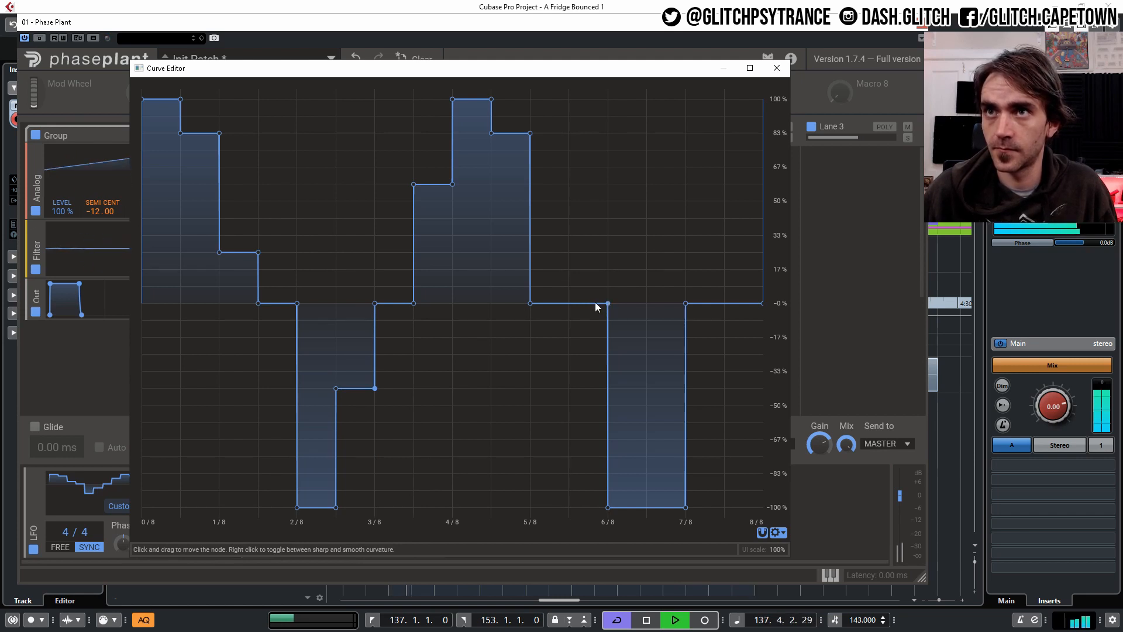
# Step: Set the pitch LFO curve's half step before 8/8 to 83% and the one before 4/8 to 50%
pyautogui.click(725, 303)
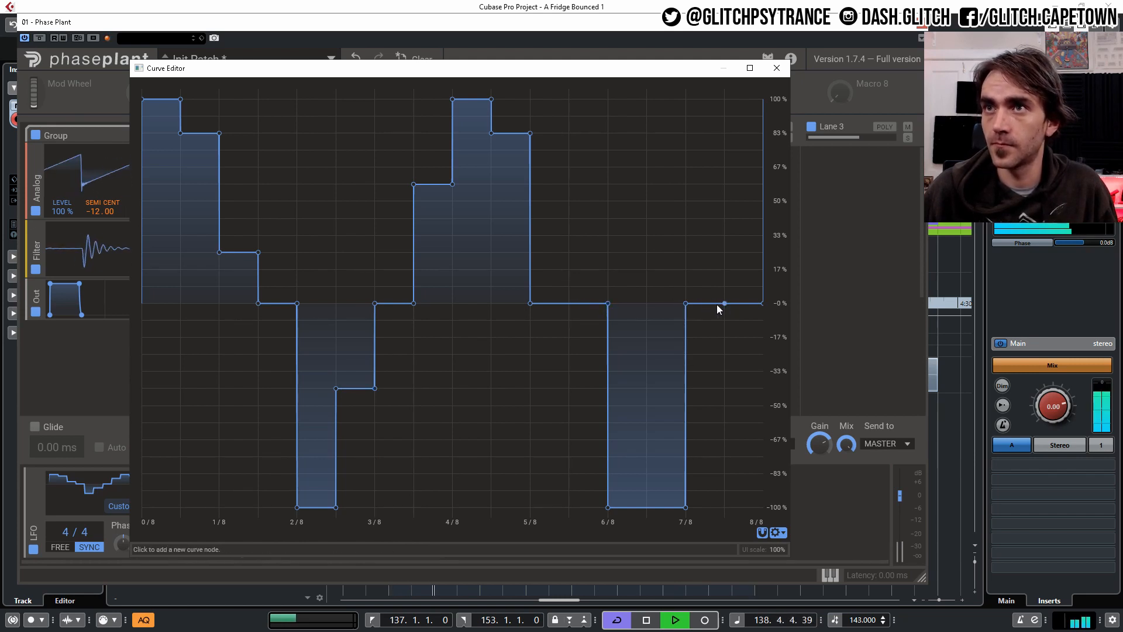
pyautogui.click(745, 304)
pyautogui.moveTo(745, 305); pyautogui.dragTo(722, 195)
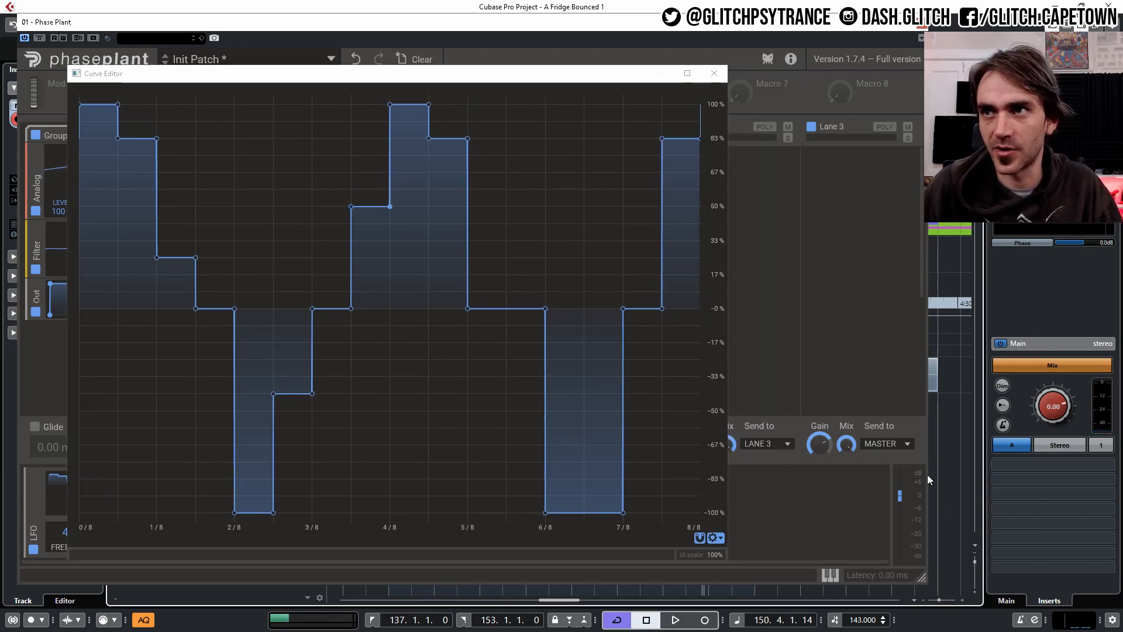
pyautogui.press('space')
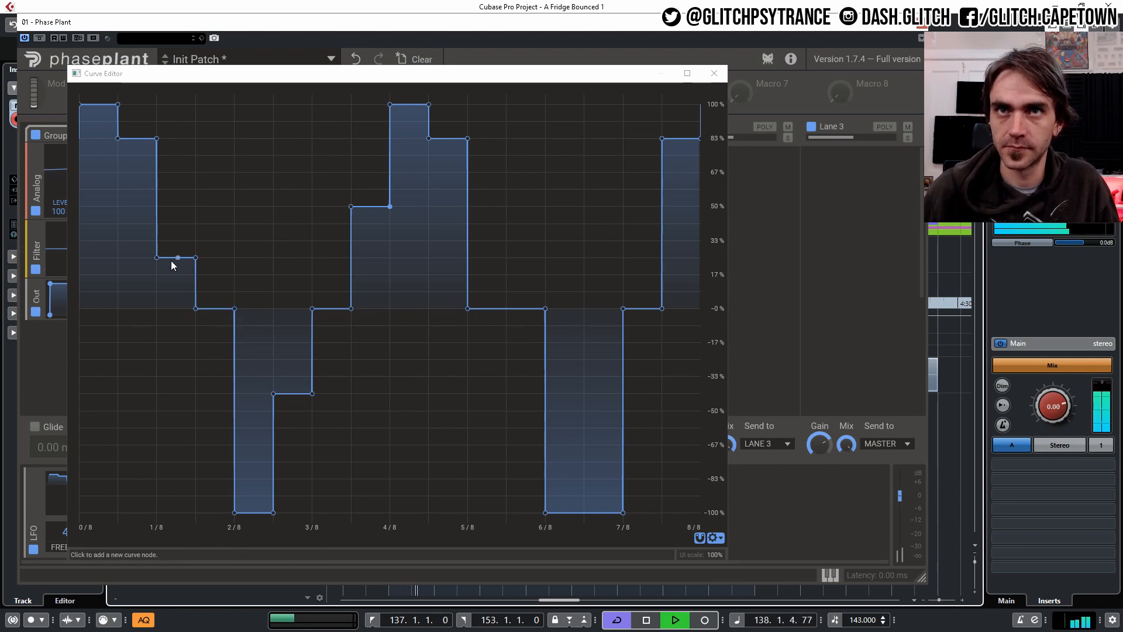
pyautogui.moveTo(151, 245)
pyautogui.mouseDown()
pyautogui.moveTo(140, 134)
pyautogui.moveTo(129, 265)
pyautogui.moveTo(156, 273)
pyautogui.moveTo(153, 258)
pyautogui.mouseUp()
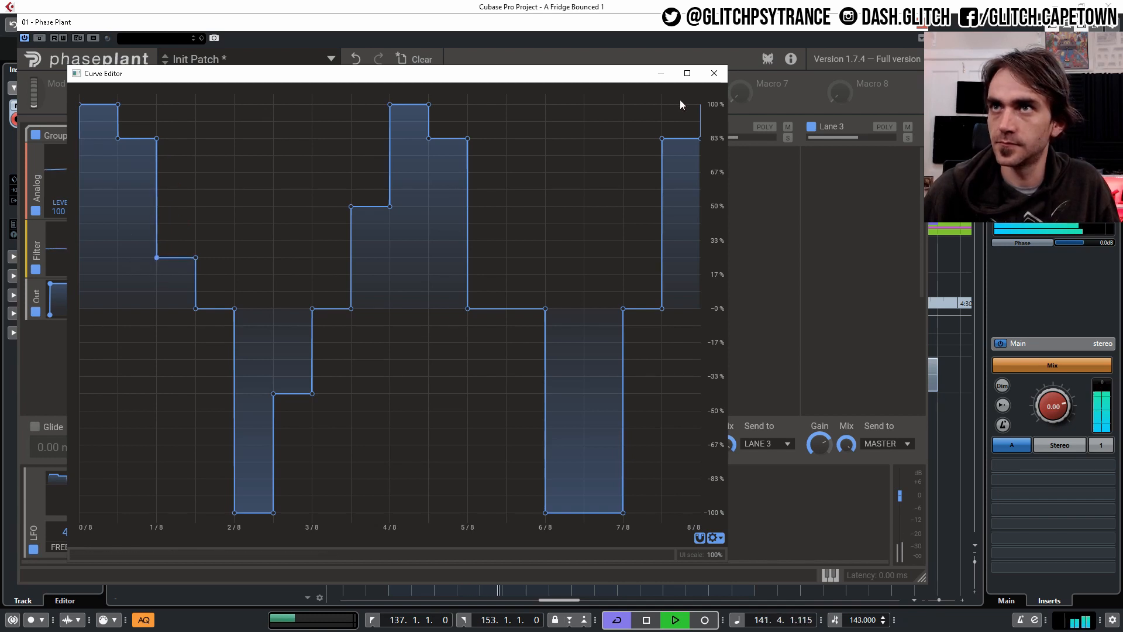
pyautogui.click(714, 73)
# Step: Try the Trance Gate's mix at 0% and at 100% during playback
pyautogui.moveTo(656, 361); pyautogui.dragTo(655, 377)
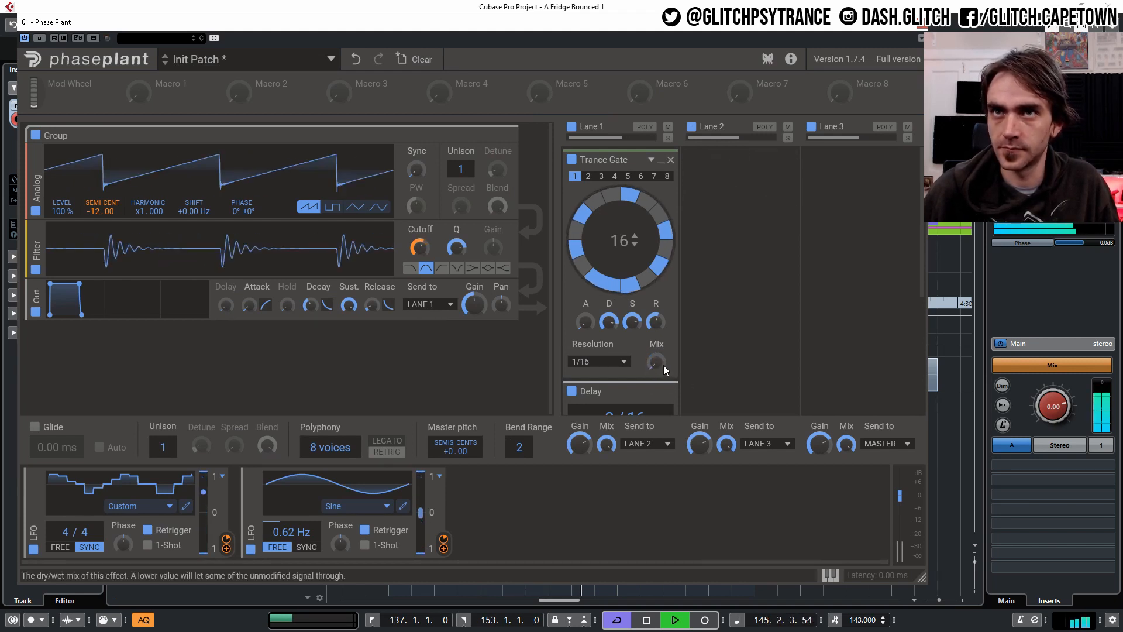
pyautogui.doubleClick(663, 365)
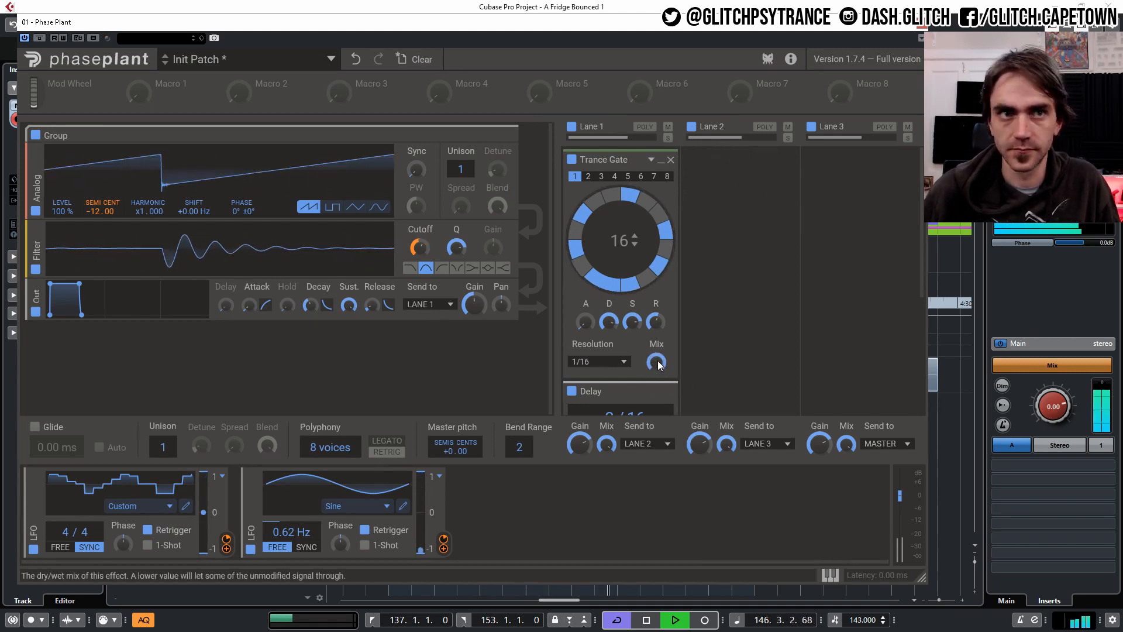
pyautogui.moveTo(658, 363)
pyautogui.mouseDown()
pyautogui.moveTo(658, 383)
pyautogui.moveTo(657, 363)
pyautogui.mouseUp()
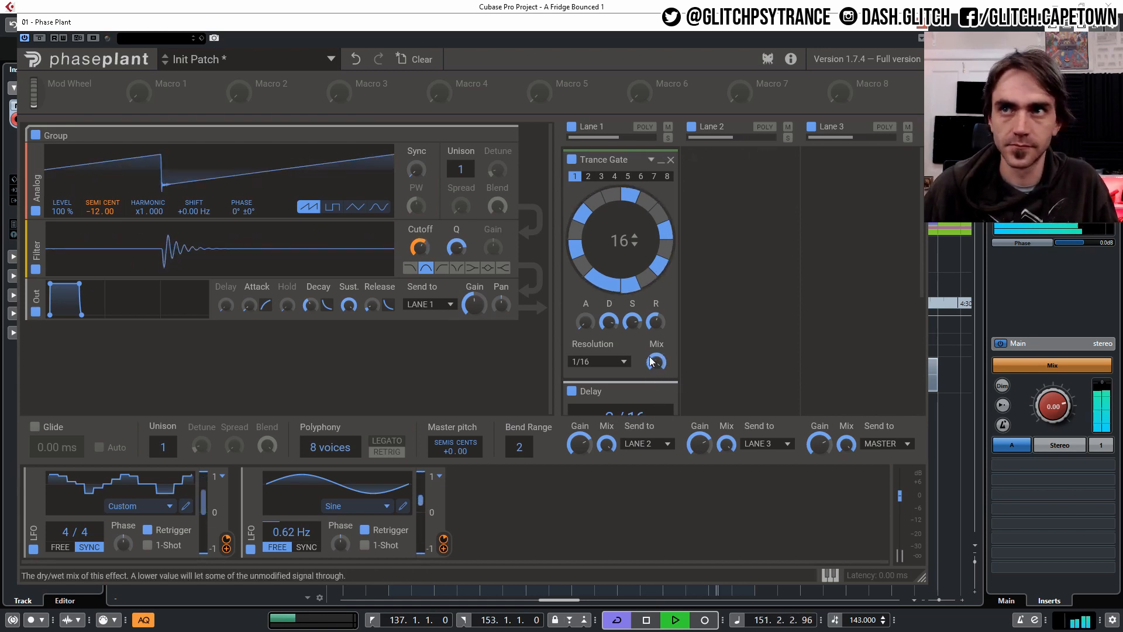
pyautogui.moveTo(656, 362)
pyautogui.mouseDown()
pyautogui.moveTo(657, 373)
pyautogui.moveTo(657, 362)
pyautogui.mouseUp()
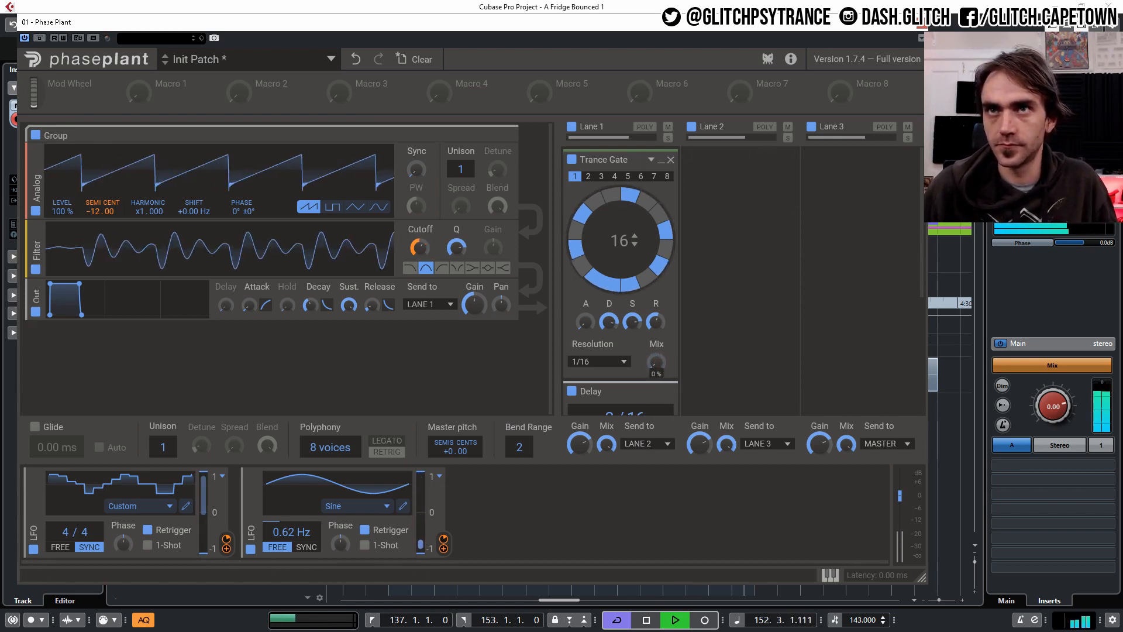
# Step: Try a small amount of Sync on the Analog oscillator, and set the Trance Gate's pattern length to 12 steps
pyautogui.moveTo(416, 170); pyautogui.dragTo(417, 159)
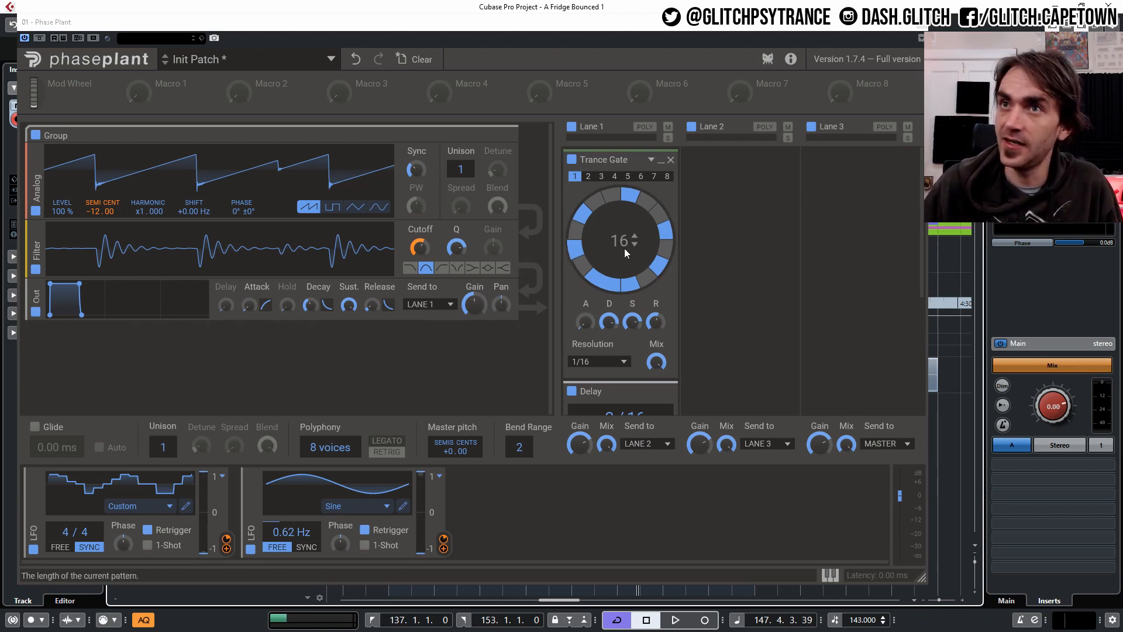
pyautogui.moveTo(612, 244)
pyautogui.mouseDown()
pyautogui.moveTo(612, 263)
pyautogui.moveTo(623, 251)
pyautogui.mouseUp()
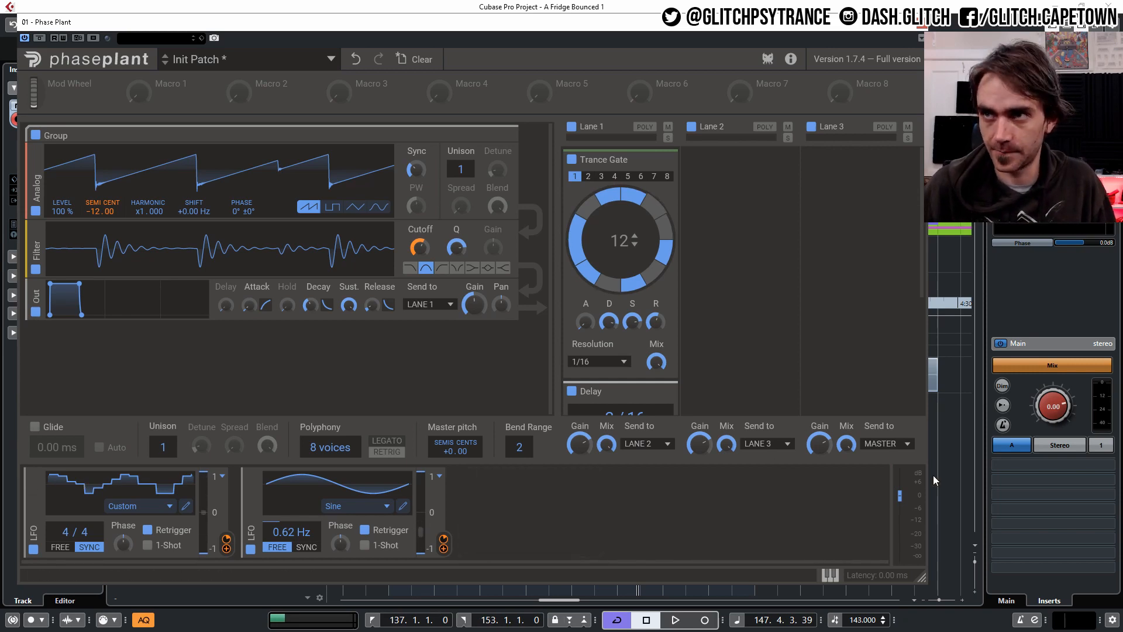
pyautogui.click(921, 22)
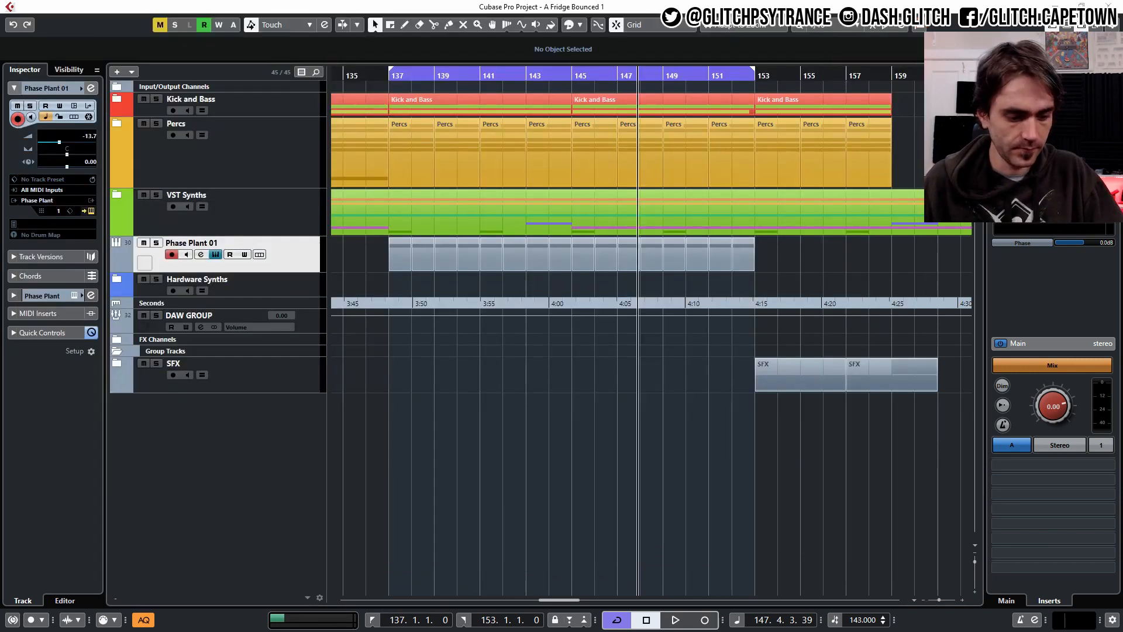
# Step: Play the loop, reopen the Phase Plant instrument and set the Analog oscillator's tuning to -12.00 semitones
pyautogui.press('space')
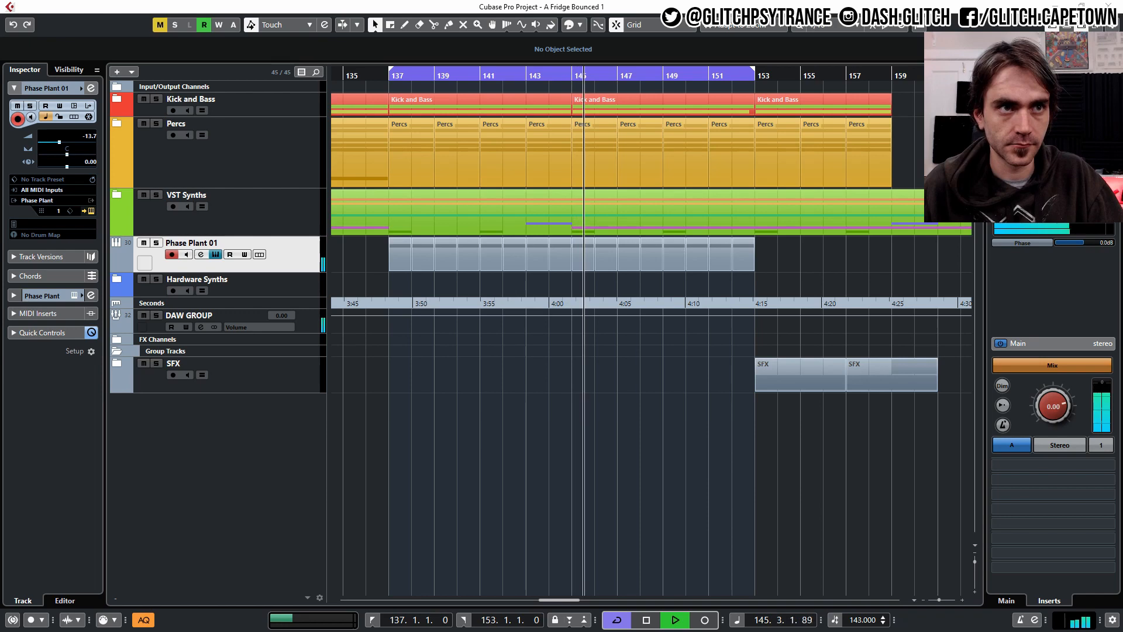
pyautogui.click(215, 254)
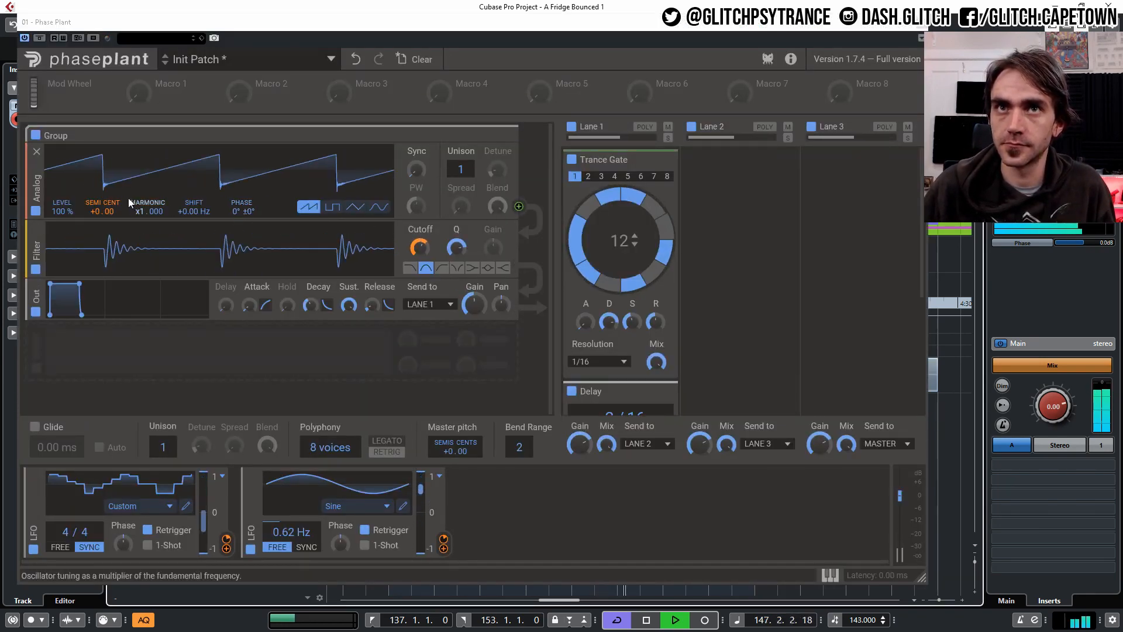
pyautogui.moveTo(94, 209); pyautogui.dragTo(94, 248)
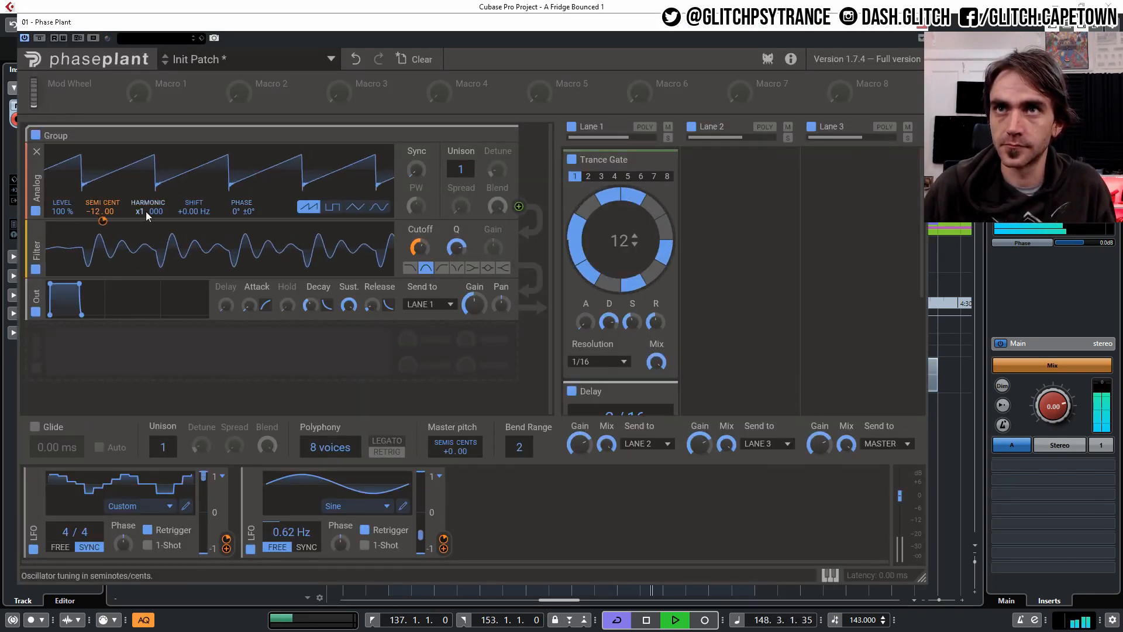
# Step: Try modulating the Analog oscillator's phase with the Filter's audio output
pyautogui.click(519, 265)
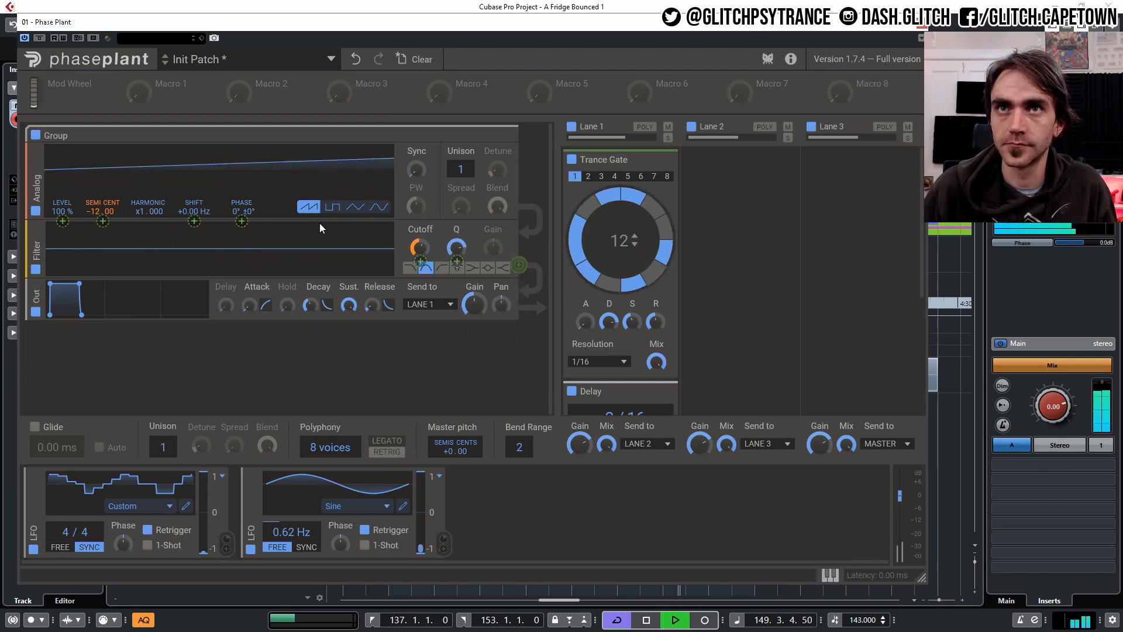
pyautogui.moveTo(242, 221); pyautogui.dragTo(242, 222)
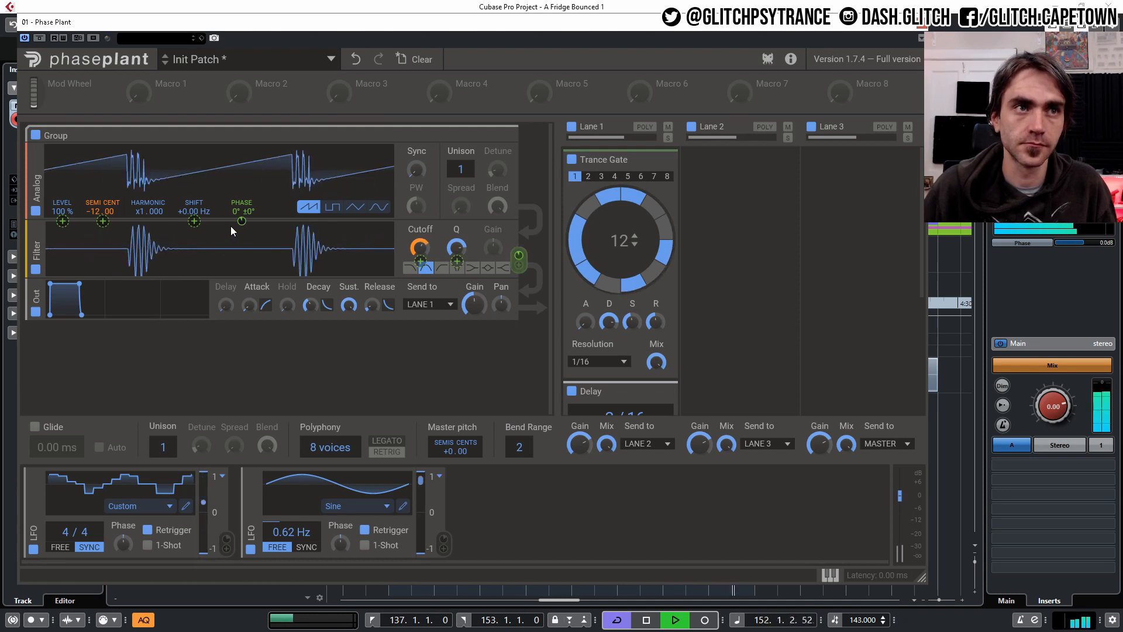
pyautogui.moveTo(239, 221)
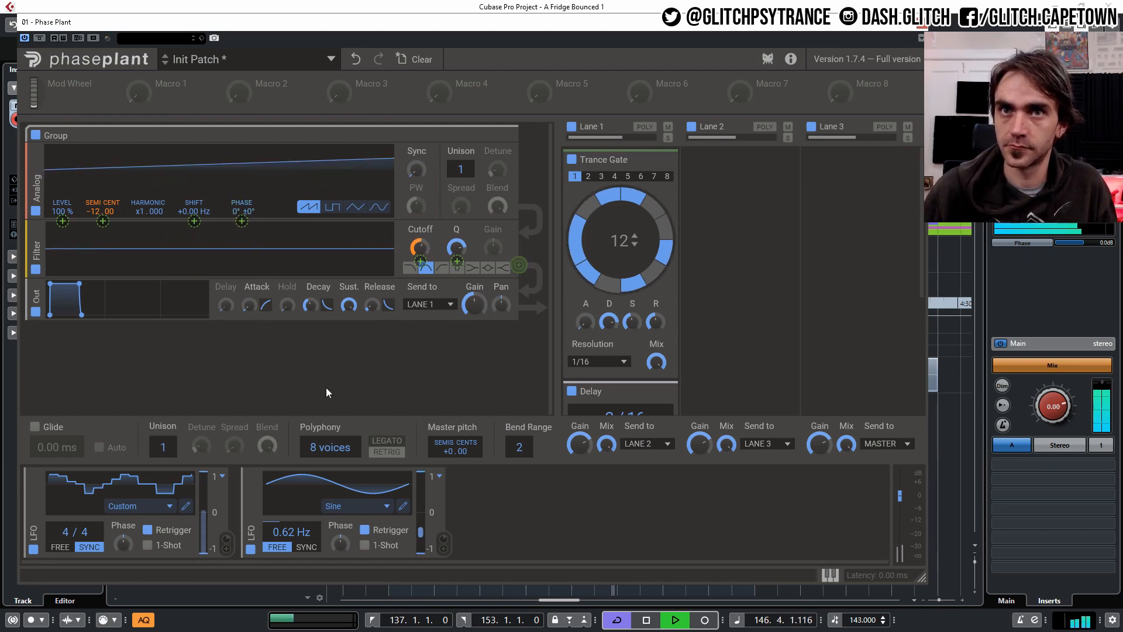
pyautogui.press('space')
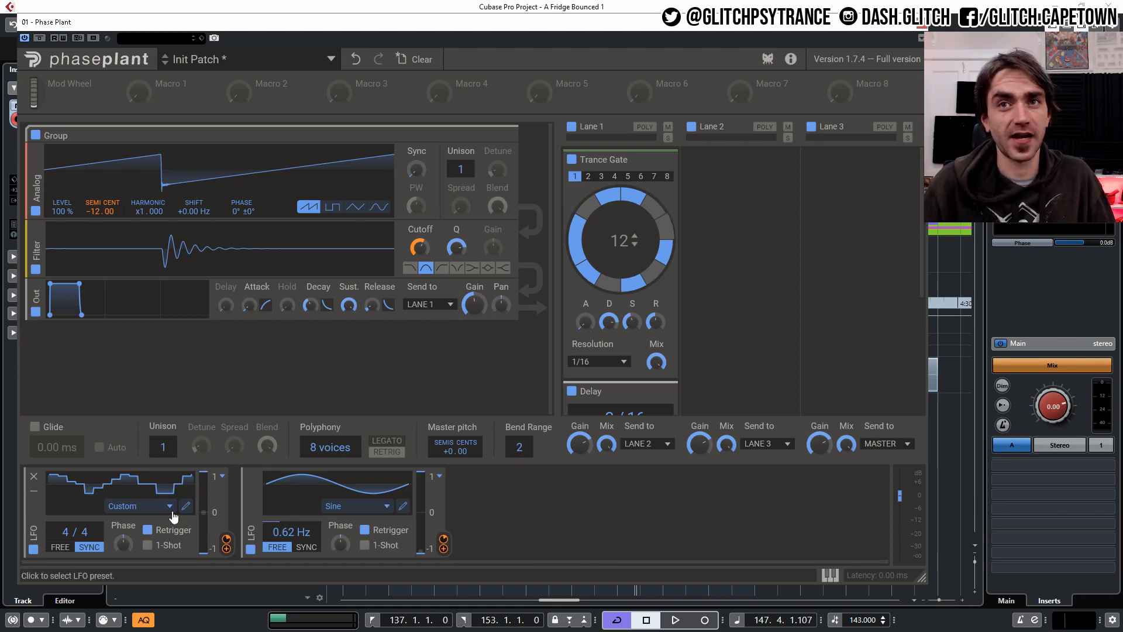
# Step: In the pitch LFO's curve editor, replace the hard drop at 6/8 with a glide from 0% at 5/8 to -100% at 6/8
pyautogui.moveTo(1, 556); pyautogui.dragTo(628, 89)
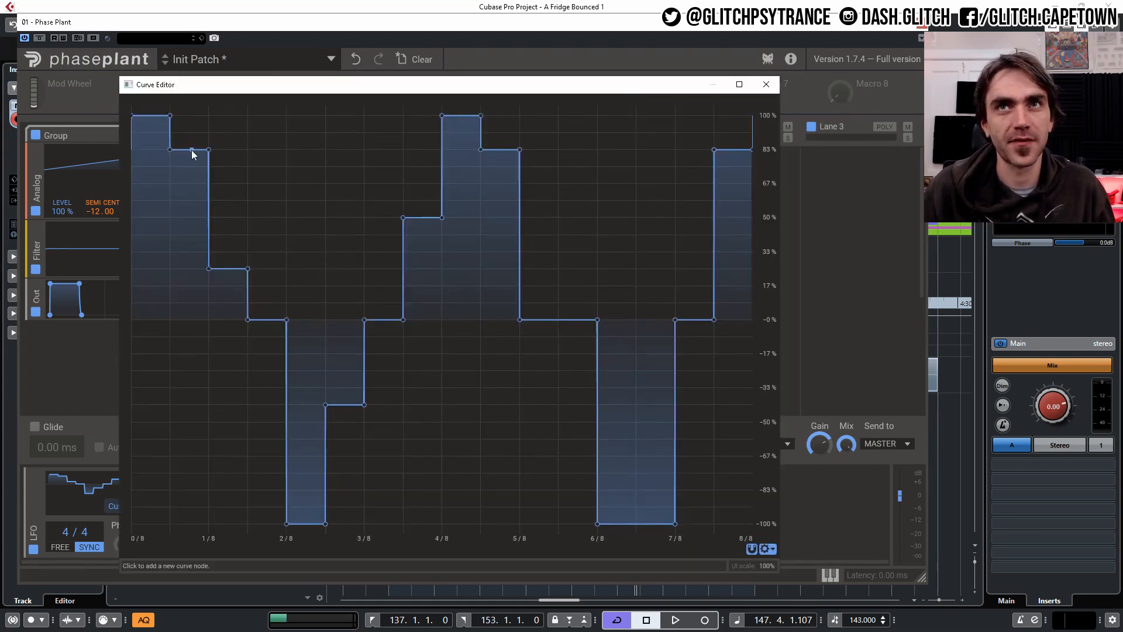
pyautogui.doubleClick(601, 320)
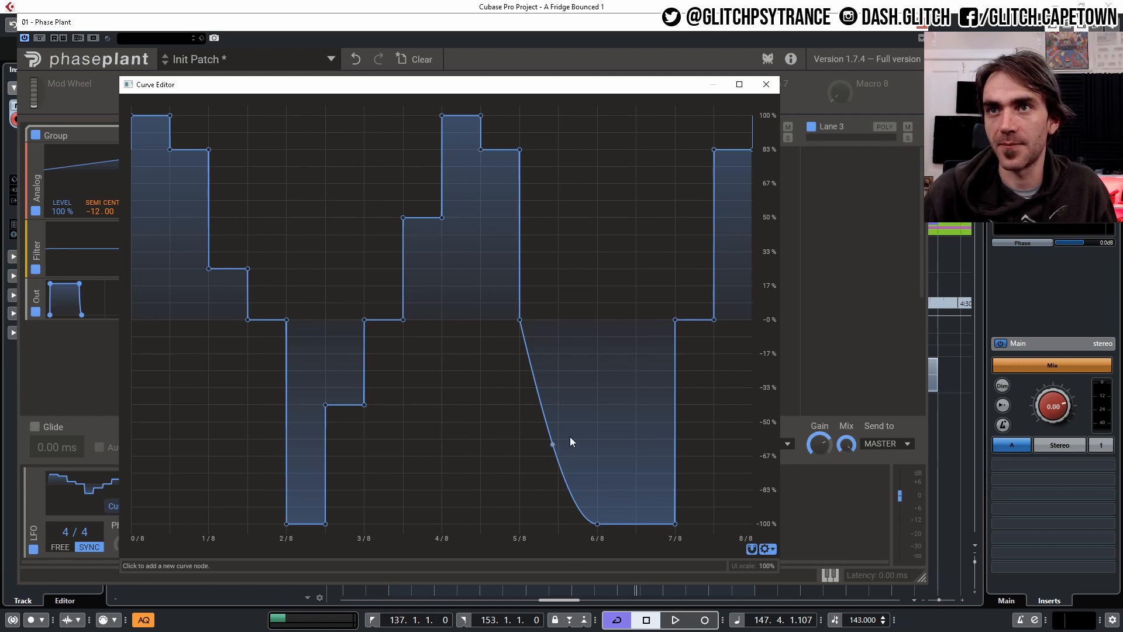
pyautogui.moveTo(559, 447); pyautogui.dragTo(559, 421)
pyautogui.doubleClick(559, 422)
pyautogui.rightClick(597, 523)
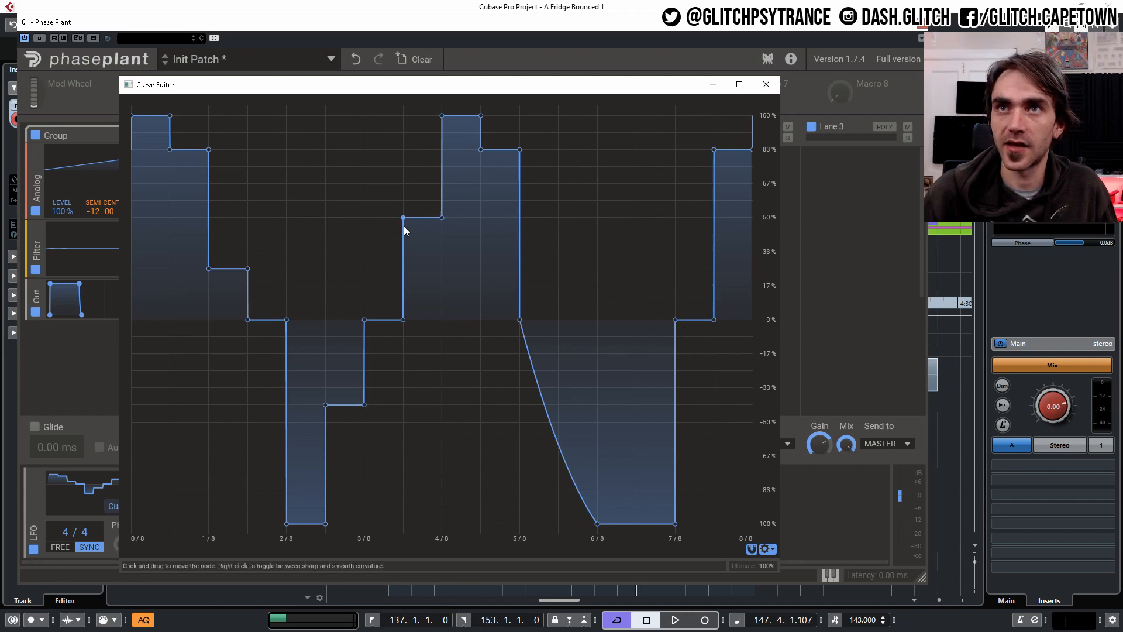
# Step: Turn the pitch LFO curve's half steps after 3/8 and before 1/8 into glides, and straighten the 5/8 to 6/8 glide
pyautogui.doubleClick(401, 321)
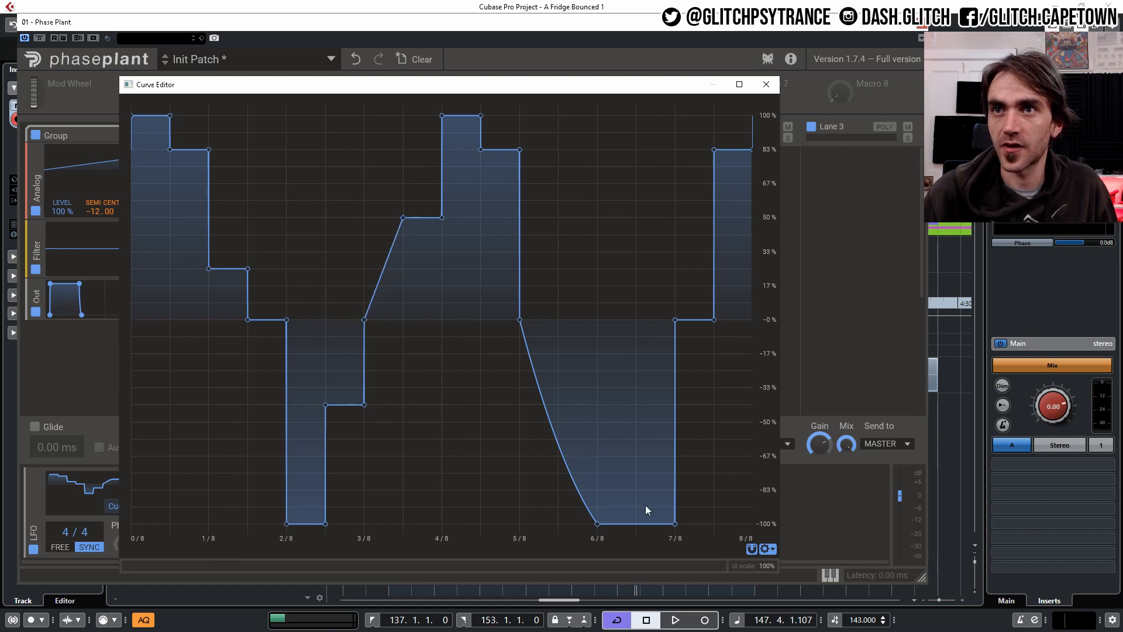
pyautogui.rightClick(524, 320)
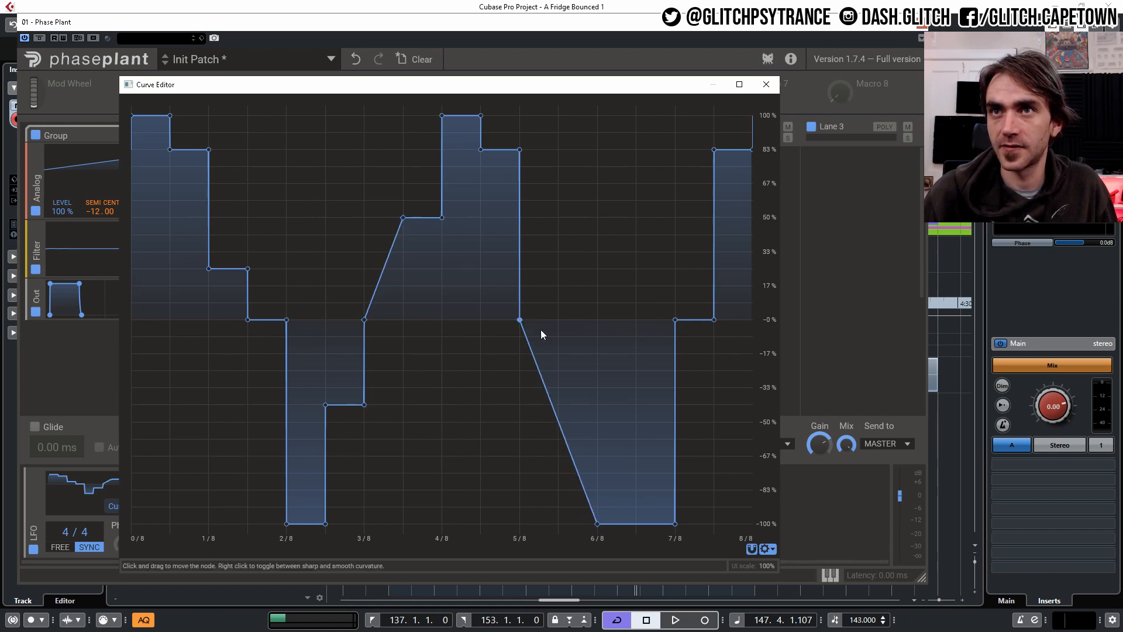
pyautogui.doubleClick(208, 150)
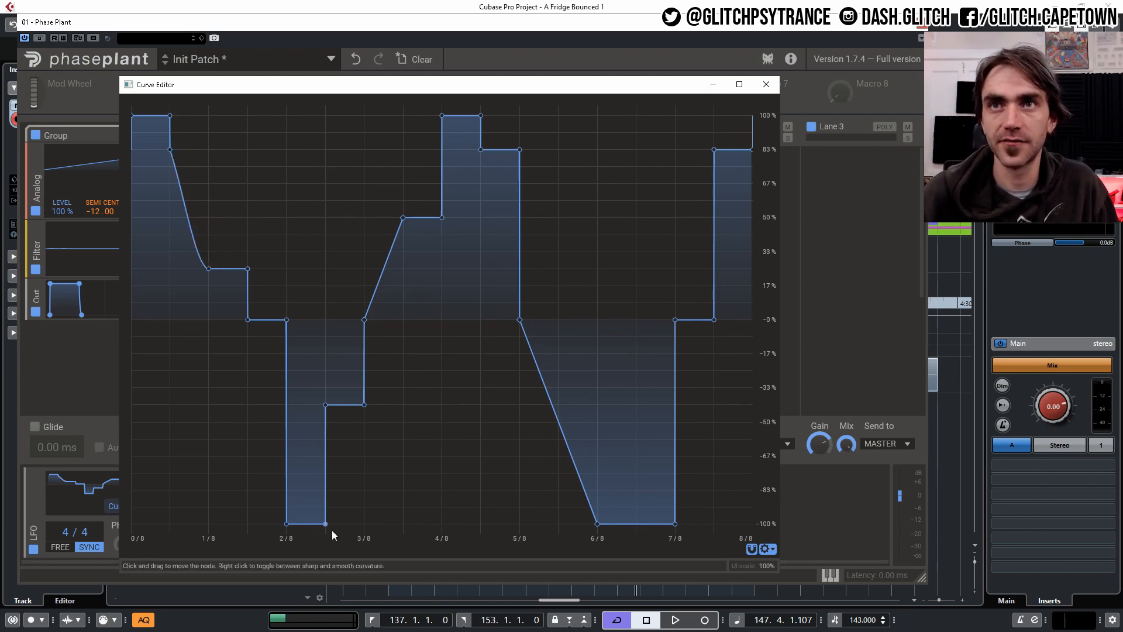
pyautogui.click(767, 85)
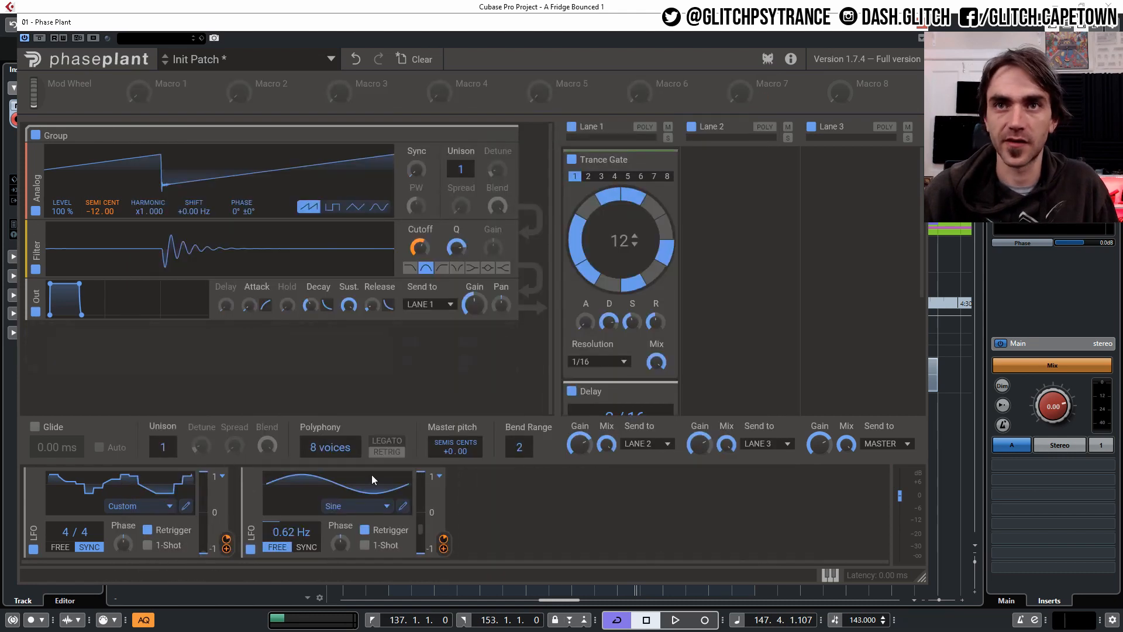
# Step: Set the pitch LFO's synced rate to 8/4 during playback
pyautogui.press('space')
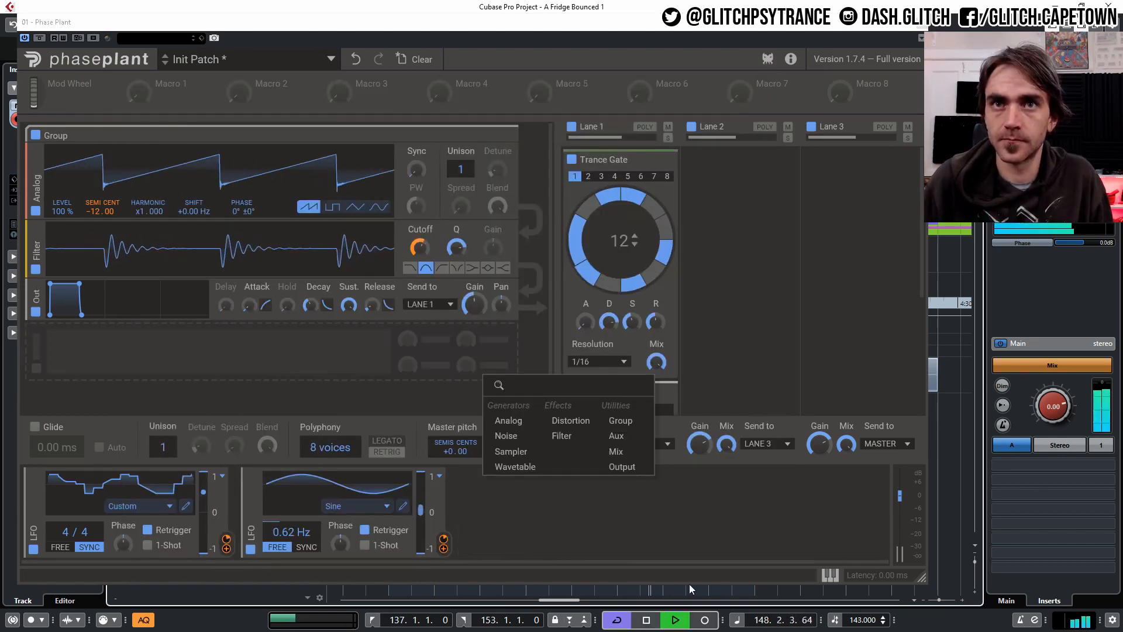
pyautogui.click(729, 299)
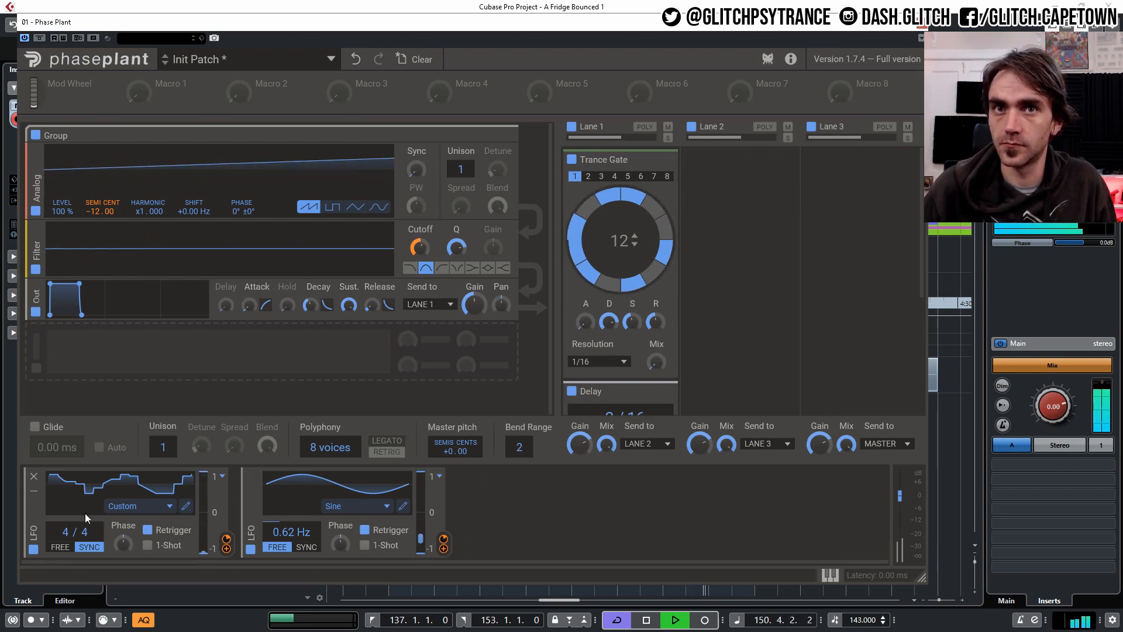
pyautogui.scroll(4, 62, 534)
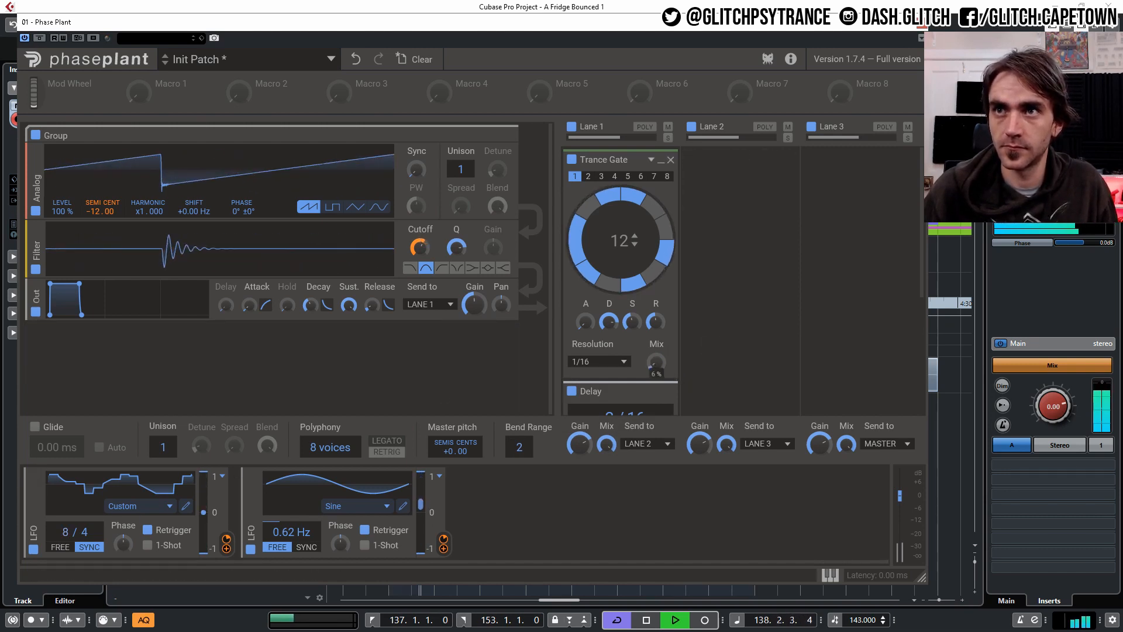
# Step: Compare the patch with the Trance Gate's mix at 0% and 100%, leave it at 100%, and save the project
pyautogui.moveTo(656, 362); pyautogui.dragTo(656, 318)
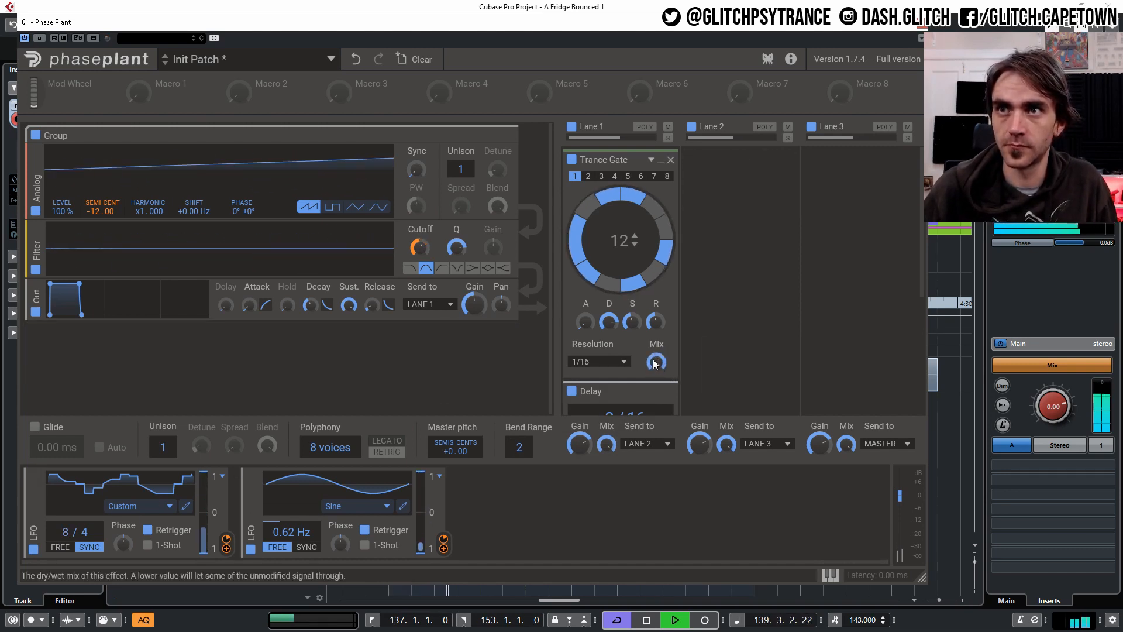
pyautogui.moveTo(664, 372); pyautogui.dragTo(649, 382)
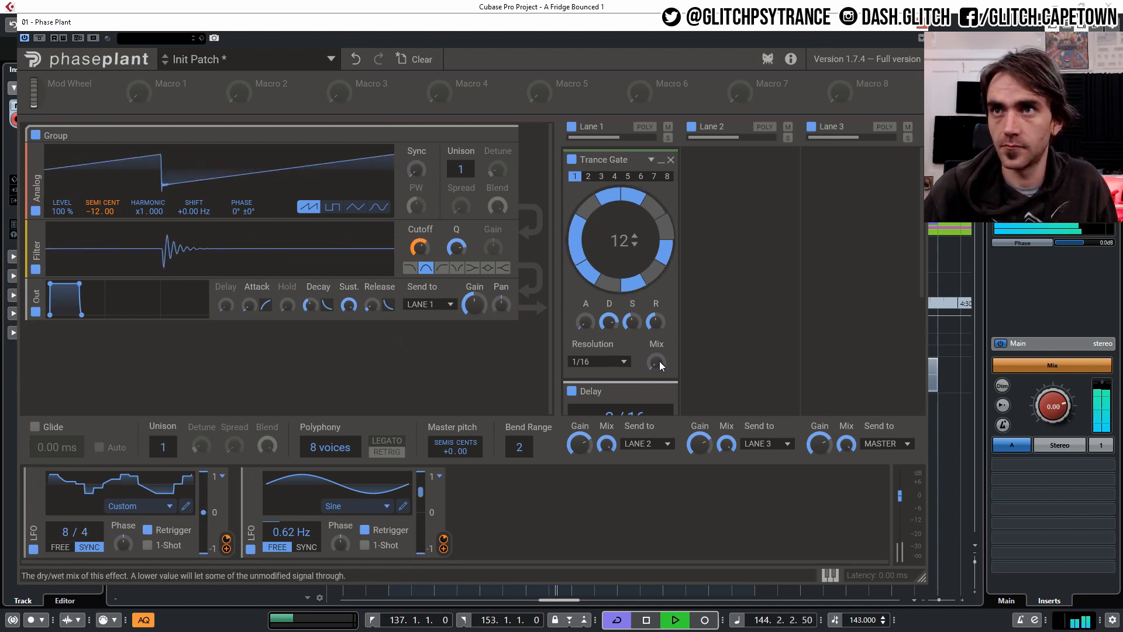
pyautogui.moveTo(658, 361); pyautogui.dragTo(656, 335)
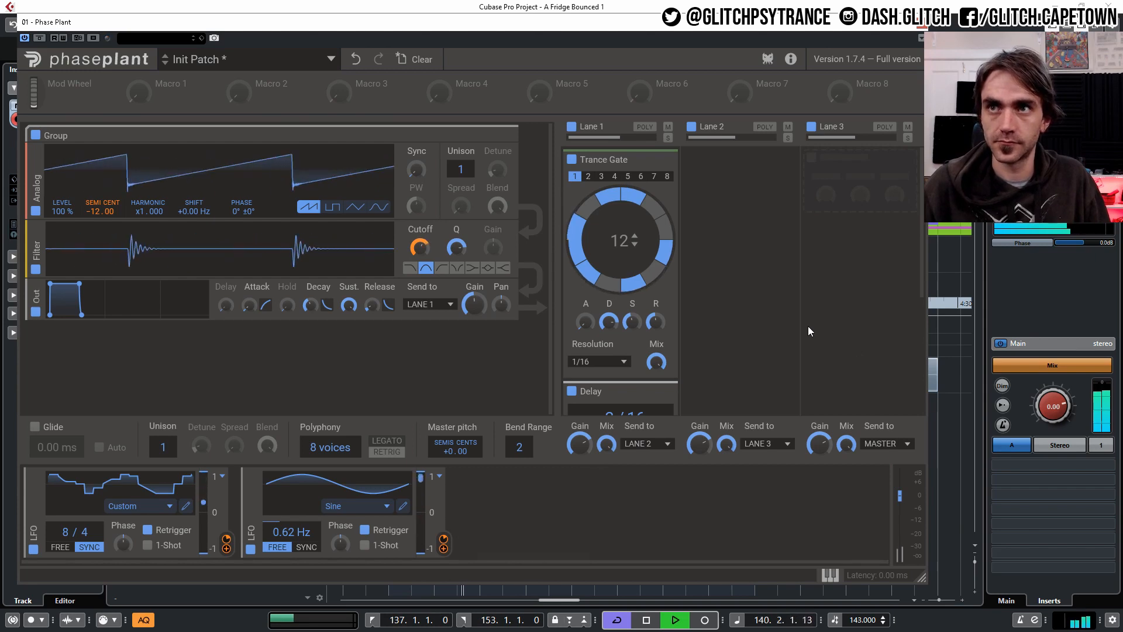
pyautogui.press('space')
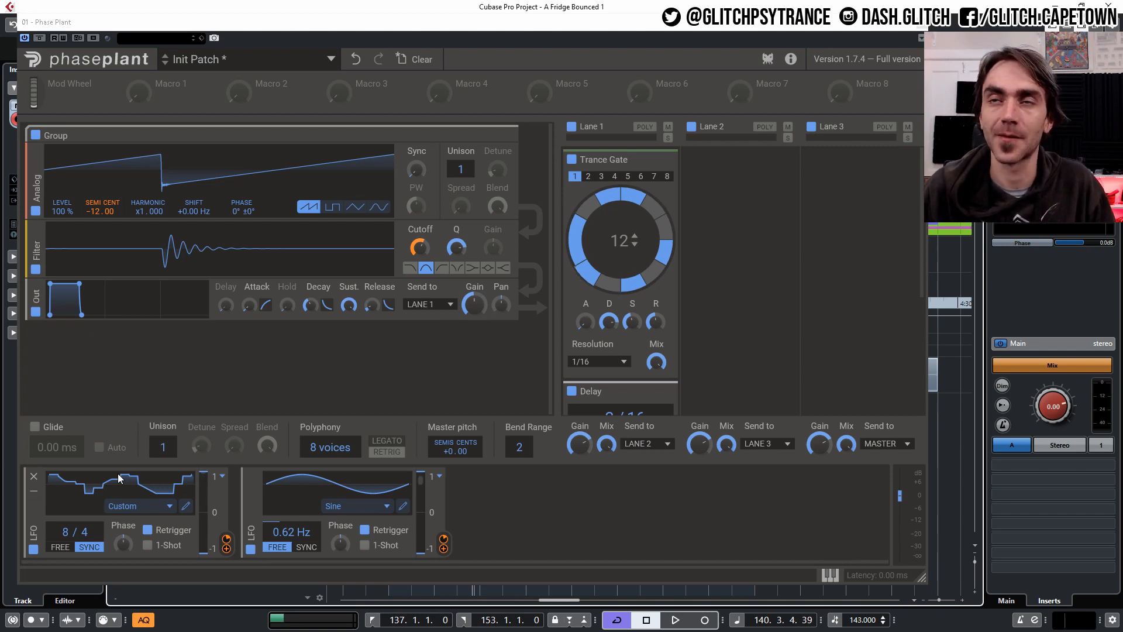
pyautogui.hotkey('ctrl', 's')
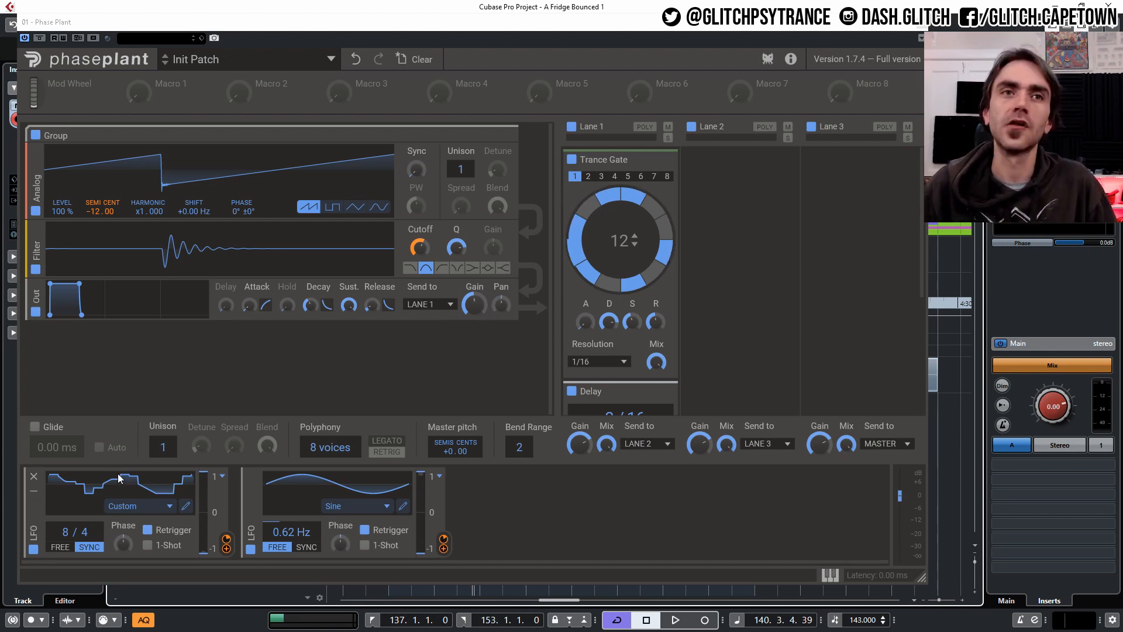